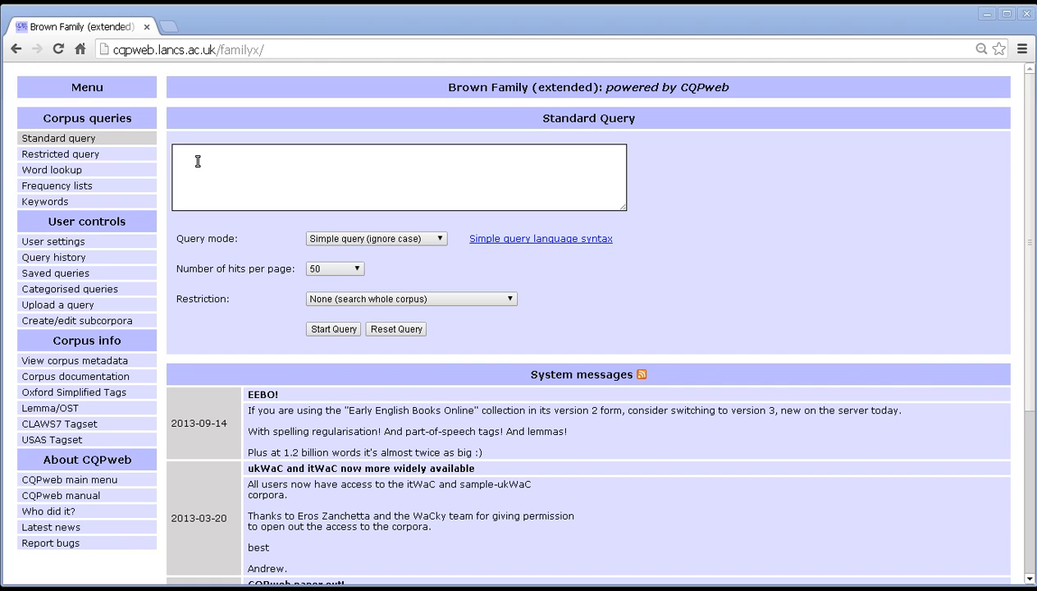
Run a standard query on the whole corpus for the phrase "is there a".
{"action": "left_click", "coordinate": [230, 160]}
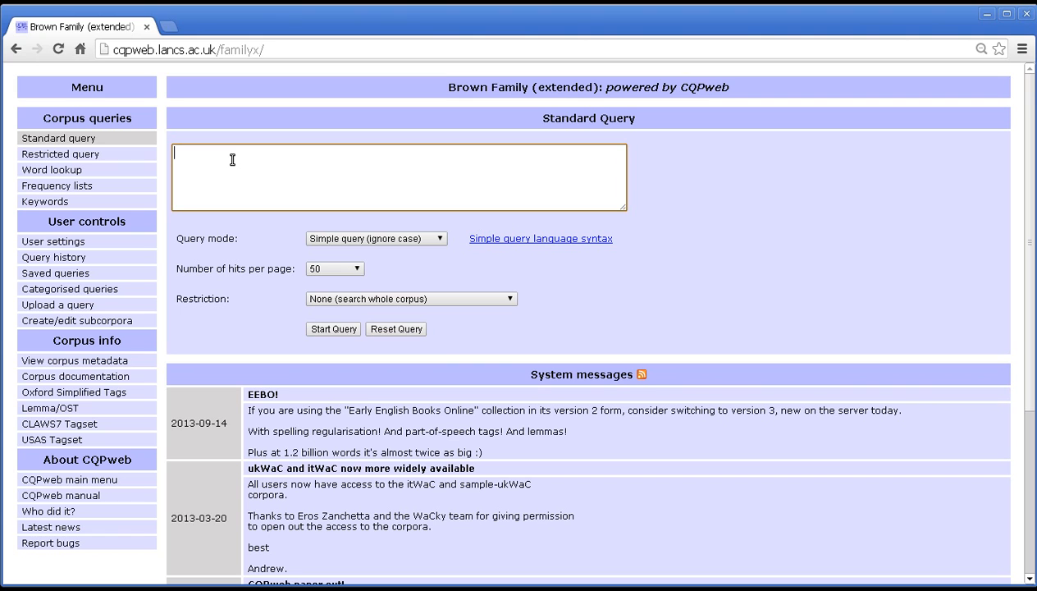
{"action": "type", "text": "is there a"}
{"action": "left_click", "coordinate": [335, 329]}
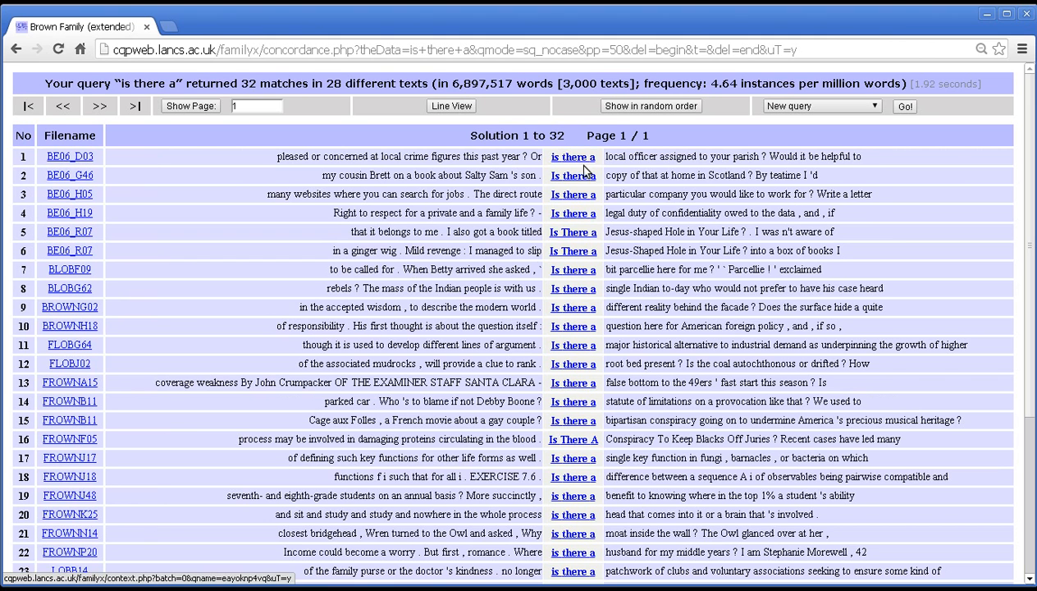
Run a new query for "is there a b*", using the wildcard for any final word beginning with b.
{"action": "left_click", "coordinate": [903, 106]}
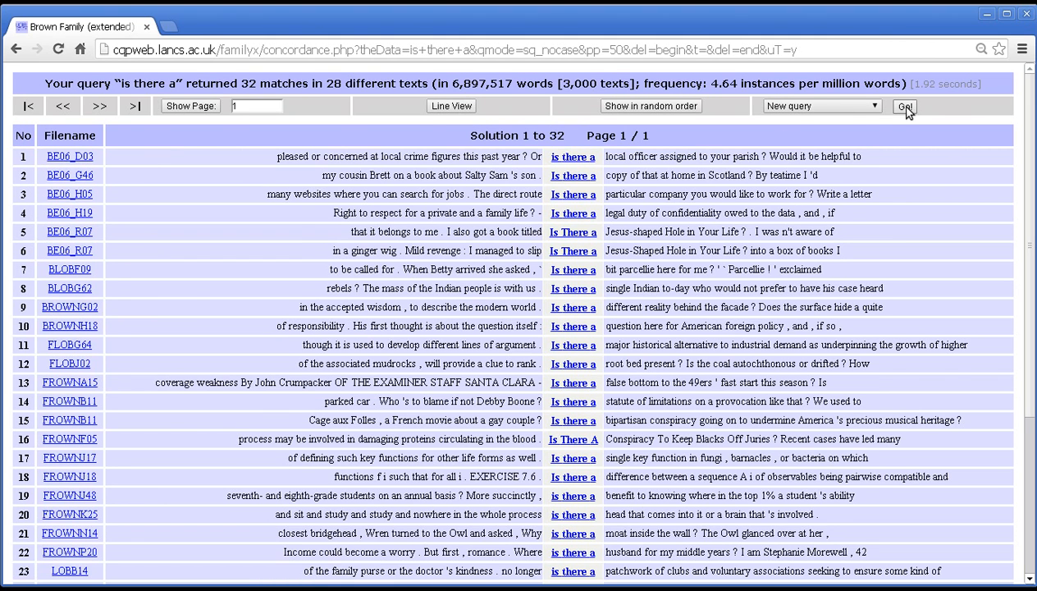
{"action": "left_click", "coordinate": [558, 173]}
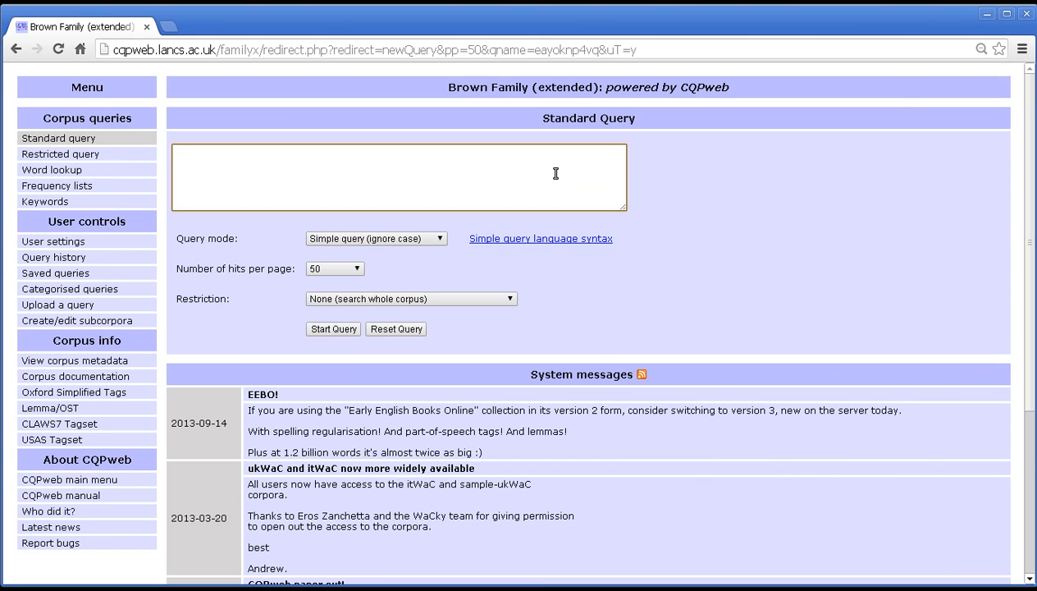
{"action": "type", "text": "is there a"}
{"action": "left_click_drag", "start_coordinate": [195, 153], "coordinate": [173, 153]}
{"action": "left_click", "coordinate": [179, 153]}
{"action": "double_click", "coordinate": [186, 153]}
{"action": "left_click", "coordinate": [193, 153]}
{"action": "left_click_drag", "start_coordinate": [193, 153], "coordinate": [228, 153]}
{"action": "left_click", "coordinate": [228, 153]}
{"action": "double_click", "coordinate": [231, 154]}
{"action": "left_click", "coordinate": [238, 158]}
{"action": "type", "text": "b*"}
{"action": "left_click", "coordinate": [342, 329]}
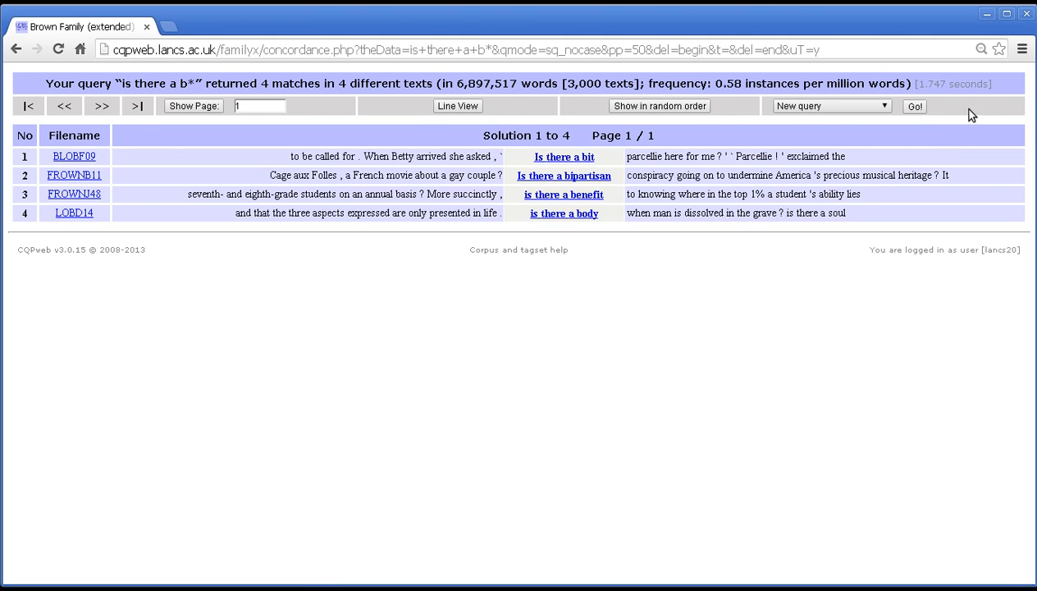
Run a new query for any adjective followed by "thing", written as "_{ADJ} thing".
{"action": "left_click", "coordinate": [915, 106]}
{"action": "left_click", "coordinate": [437, 157]}
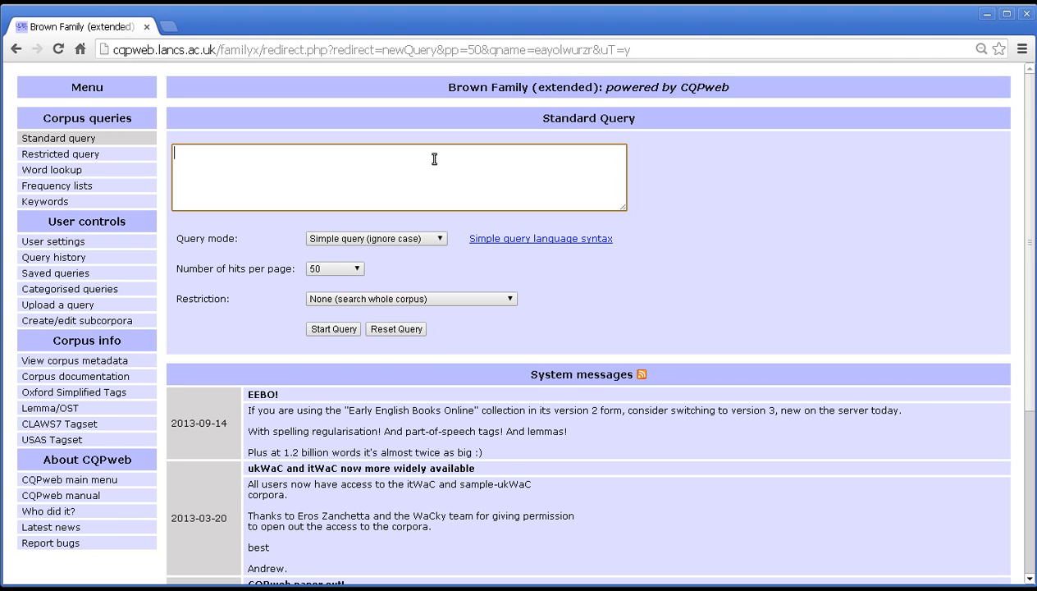
{"action": "type", "text": "_{ADJ}"}
{"action": "type", "text": "thing"}
{"action": "left_click", "coordinate": [350, 329]}
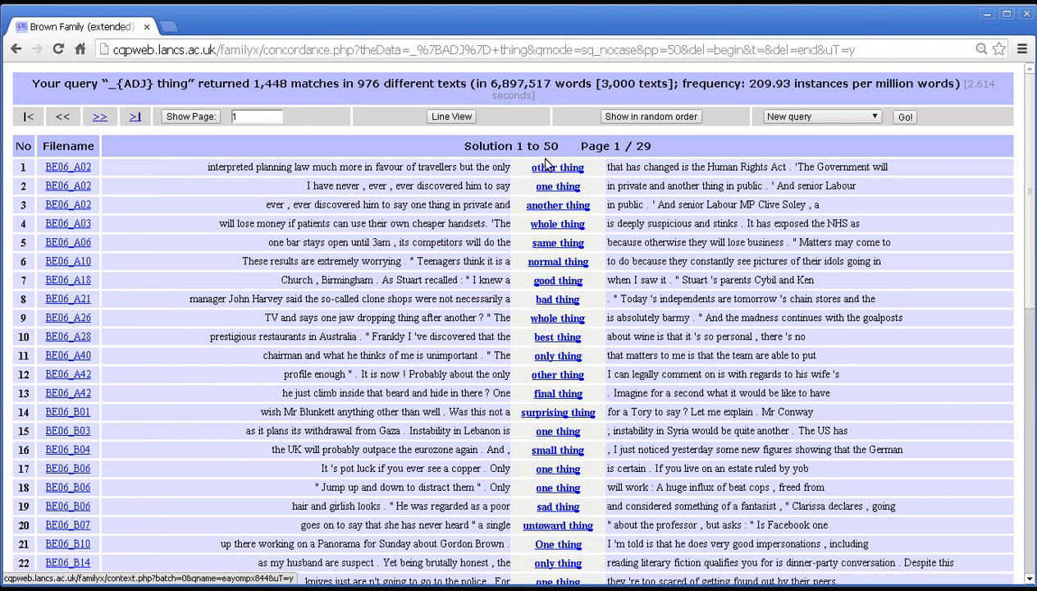
Run a new query for all forms of the lemma eat followed by up, "{eat} up", and return to a blank query form.
{"action": "left_click", "coordinate": [903, 119]}
{"action": "left_click", "coordinate": [512, 208]}
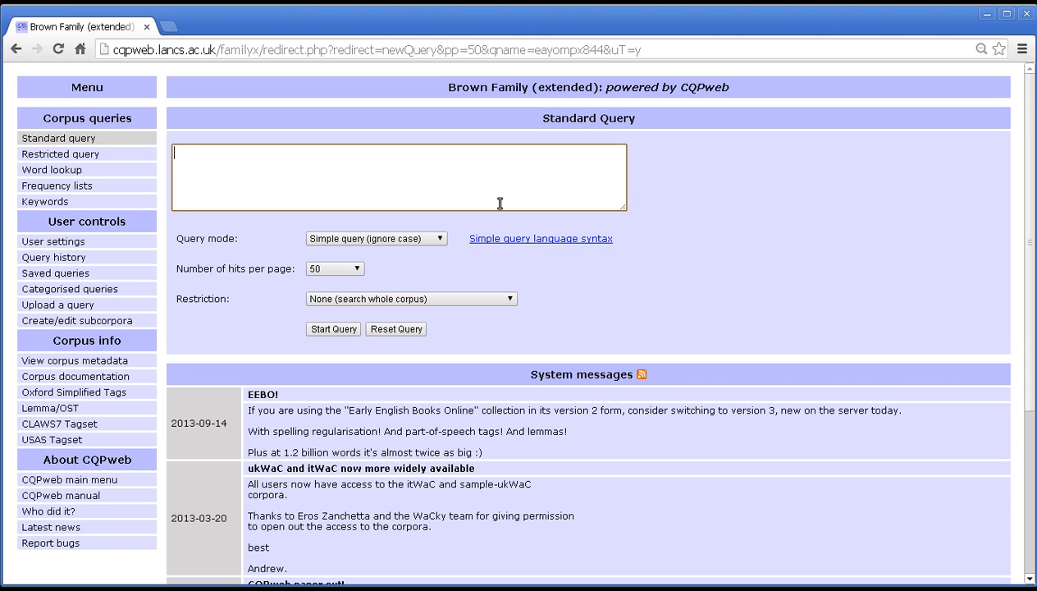
{"action": "type", "text": "{eat}"}
{"action": "type", "text": "up"}
{"action": "left_click_drag", "start_coordinate": [207, 152], "coordinate": [172, 153]}
{"action": "left_click_drag", "start_coordinate": [209, 153], "coordinate": [239, 153]}
{"action": "left_click", "coordinate": [242, 157]}
{"action": "left_click_drag", "start_coordinate": [204, 153], "coordinate": [173, 153]}
{"action": "left_click", "coordinate": [236, 150]}
{"action": "left_click", "coordinate": [317, 329]}
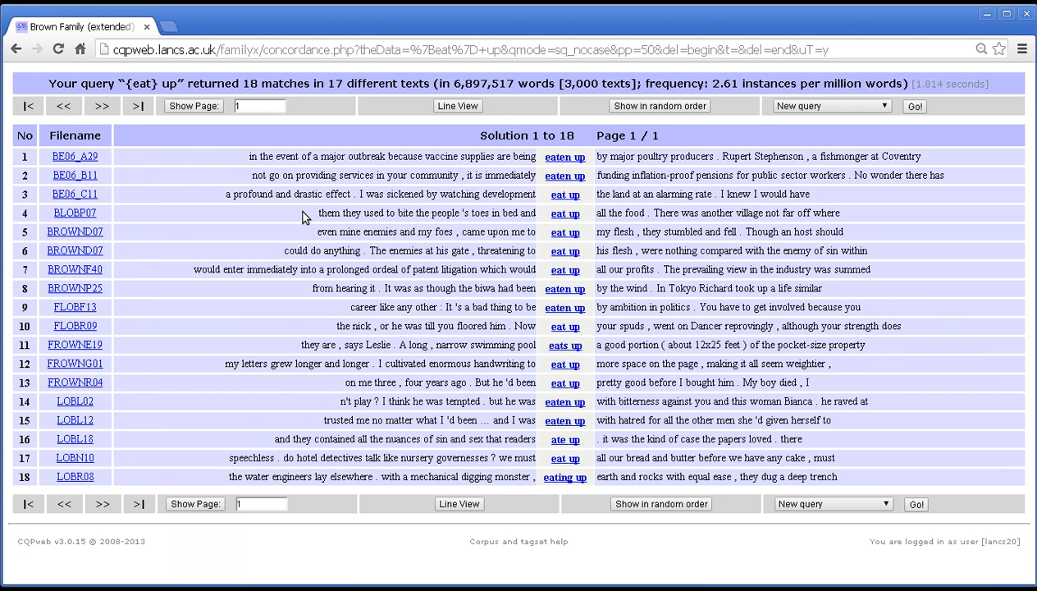
{"action": "left_click", "coordinate": [911, 112]}
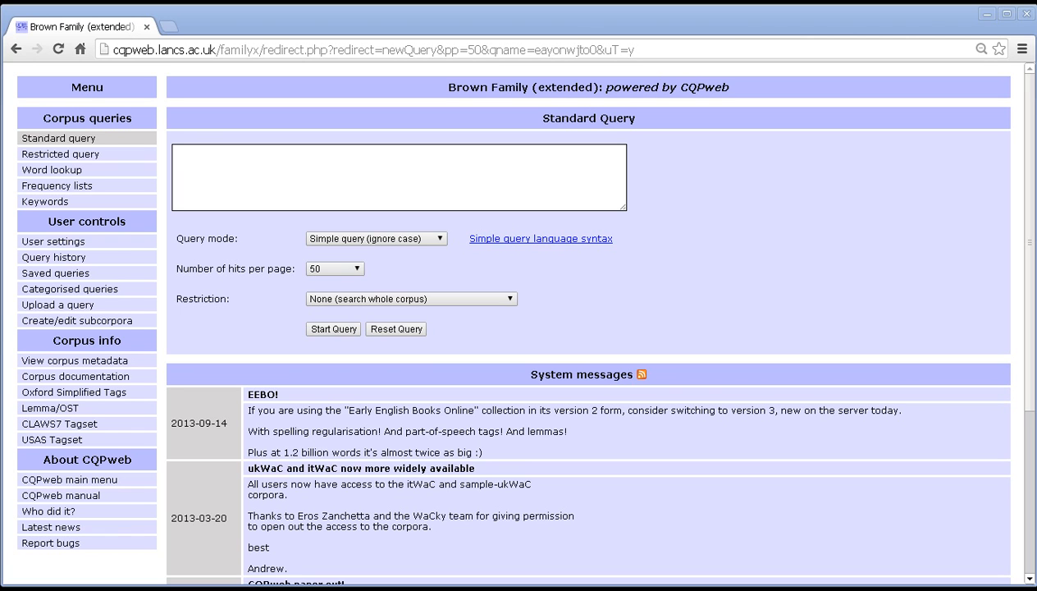
Enter the example "He was happy, because ..." as query text, point out its words and punctuation, and clear it.
{"action": "left_click", "coordinate": [246, 152]}
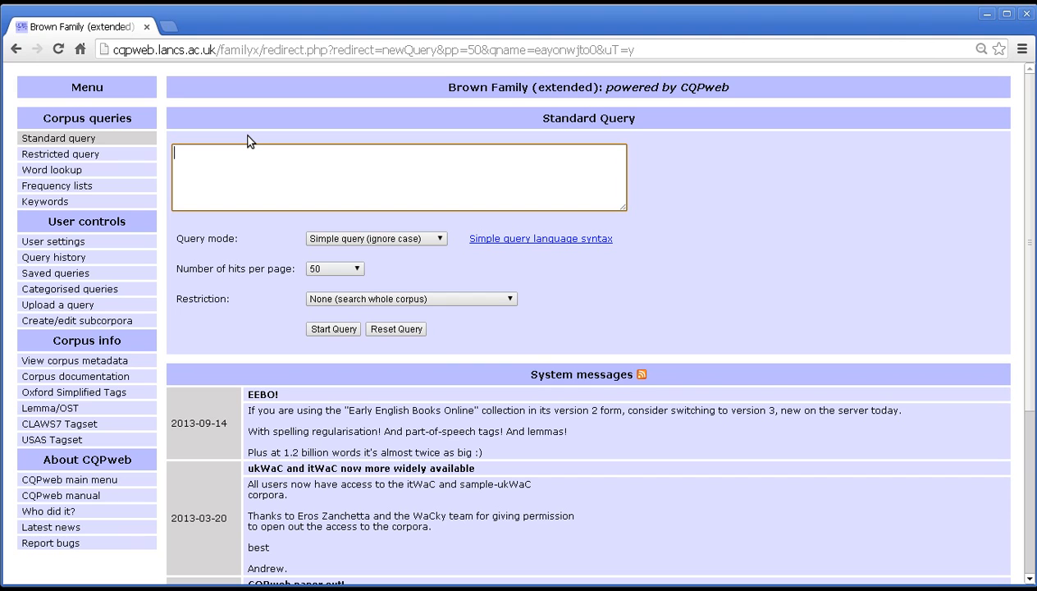
{"action": "type", "text": "He was happy, because ..."}
{"action": "double_click", "coordinate": [250, 153]}
{"action": "left_click", "coordinate": [245, 161]}
{"action": "left_click", "coordinate": [367, 153]}
{"action": "double_click", "coordinate": [249, 154]}
{"action": "left_click", "coordinate": [243, 156]}
{"action": "left_click", "coordinate": [355, 151]}
{"action": "left_click_drag", "start_coordinate": [343, 154], "coordinate": [103, 127]}
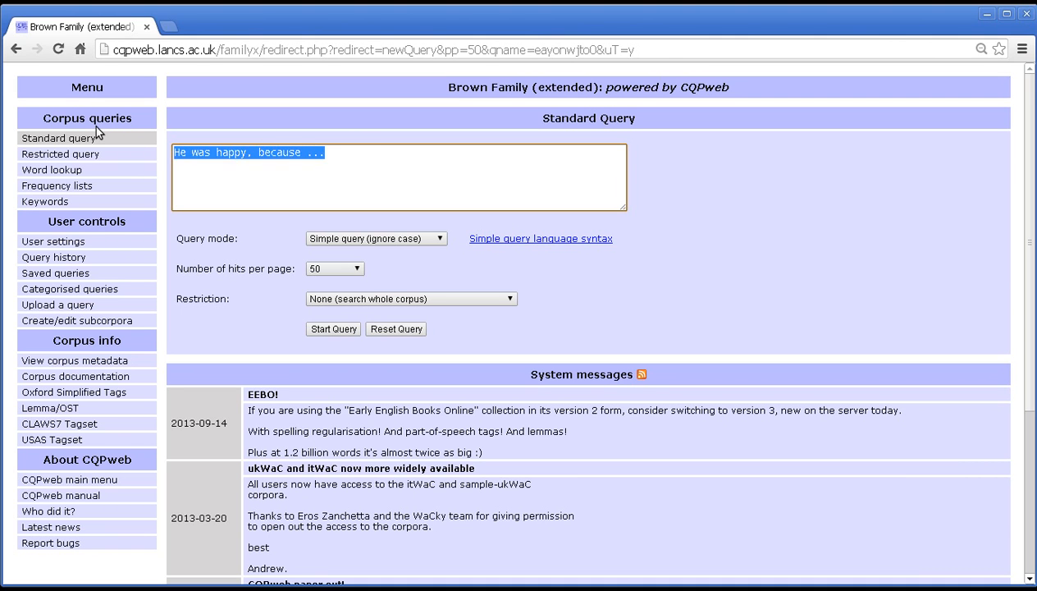
{"action": "key", "text": "BackSpace"}
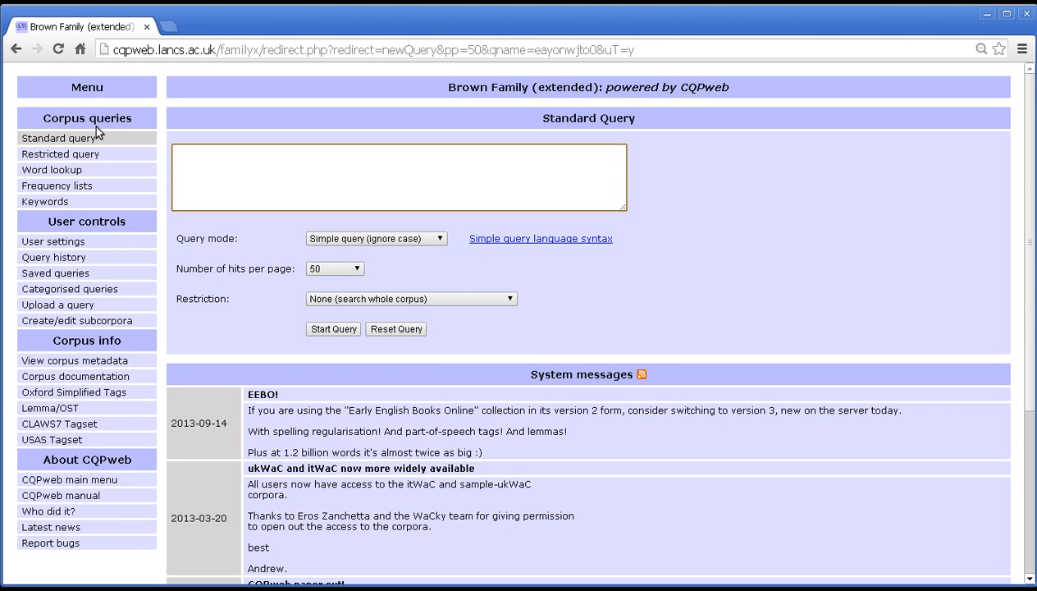
Try running the query "up," with an unescaped comma, and return to the query form.
{"action": "type", "text": "up,"}
{"action": "left_click", "coordinate": [322, 326]}
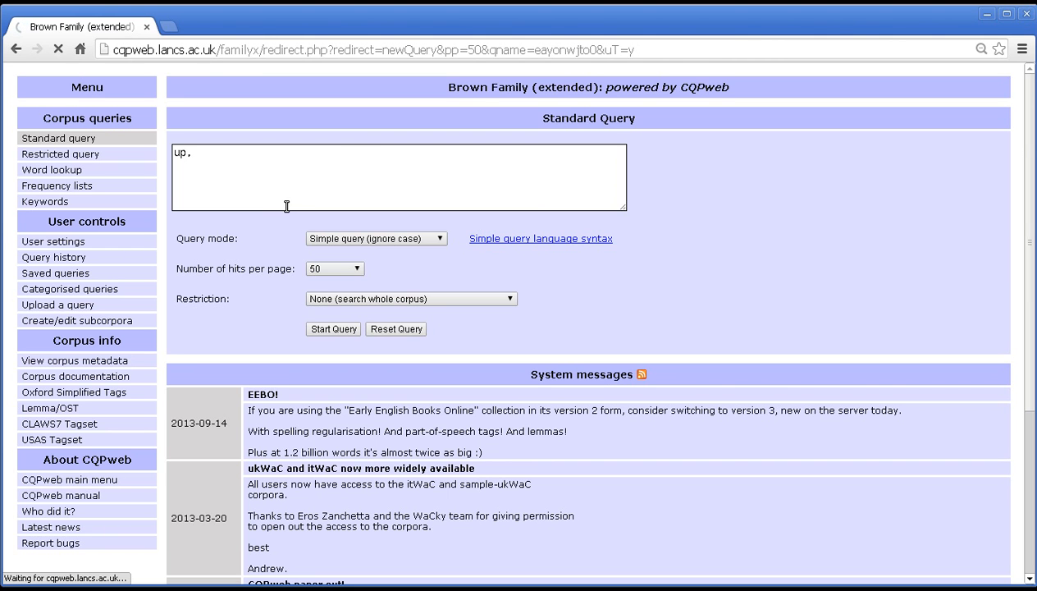
{"action": "key", "text": "alt+Left"}
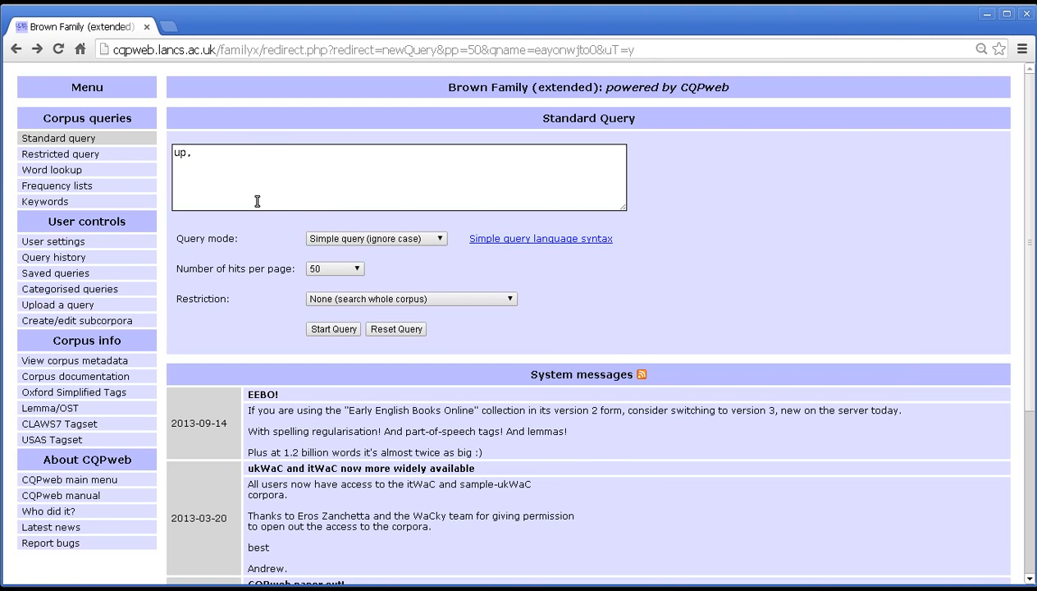
Escape the comma with a backslash and try running the query as "up\,".
{"action": "left_click", "coordinate": [190, 156]}
{"action": "key", "text": "Left"}
{"action": "type", "text": "\\"}
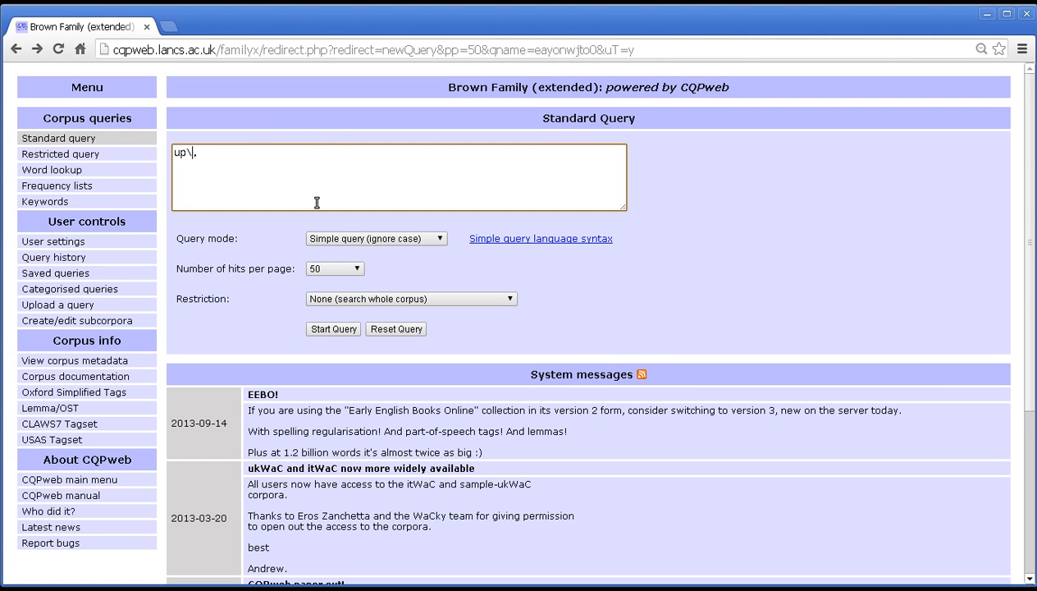
{"action": "left_click", "coordinate": [336, 329]}
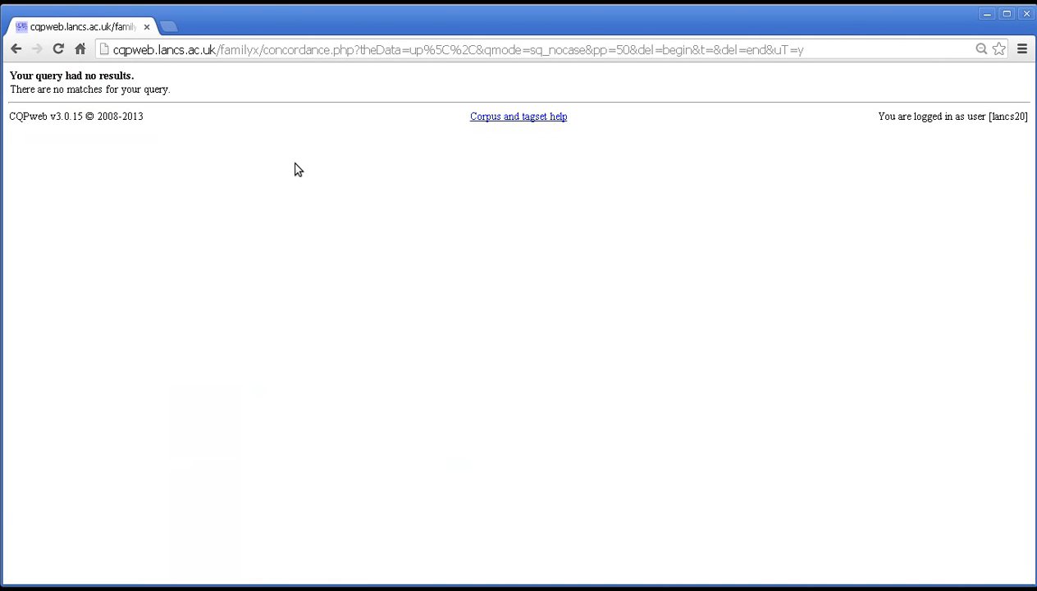
Return to the query form, separate the word from the escaped comma with a space, and run "up \,".
{"action": "key", "text": "alt+Left"}
{"action": "left_click", "coordinate": [286, 151]}
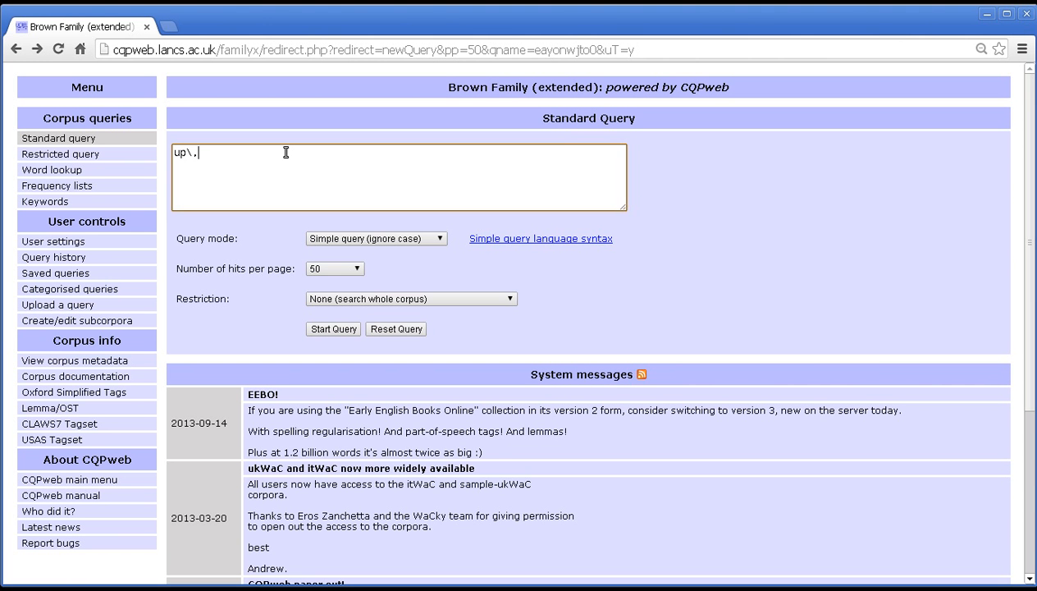
{"action": "key", "text": "Left"}
{"action": "key", "text": "Left"}
{"action": "mouse_move", "coordinate": [204, 153]}
{"action": "left_mouse_down"}
{"action": "mouse_move", "coordinate": [174, 154]}
{"action": "mouse_move", "coordinate": [205, 156]}
{"action": "left_mouse_up"}
{"action": "left_click", "coordinate": [183, 154]}
{"action": "left_click", "coordinate": [220, 156]}
{"action": "left_click", "coordinate": [326, 328]}
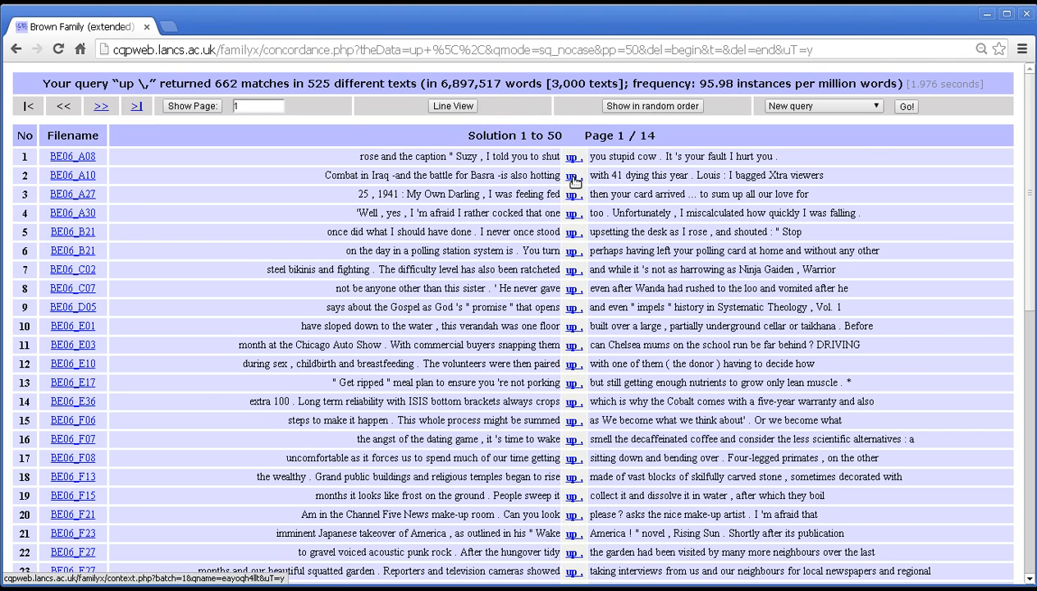
{"action": "mouse_move", "coordinate": [574, 160]}
Try running a new query for the contraction "isn't" written as a single word.
{"action": "left_click", "coordinate": [908, 108]}
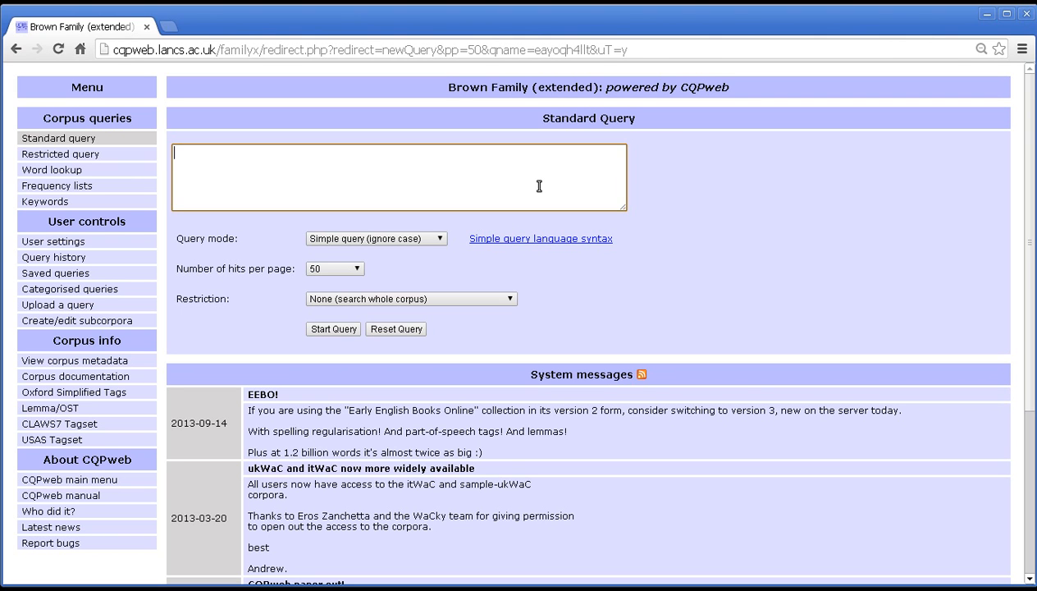
{"action": "type", "text": "isn't"}
{"action": "key", "text": "Left"}
{"action": "key", "text": "Left"}
{"action": "key", "text": "Left"}
{"action": "key", "text": "BackSpace"}
{"action": "left_click", "coordinate": [341, 326]}
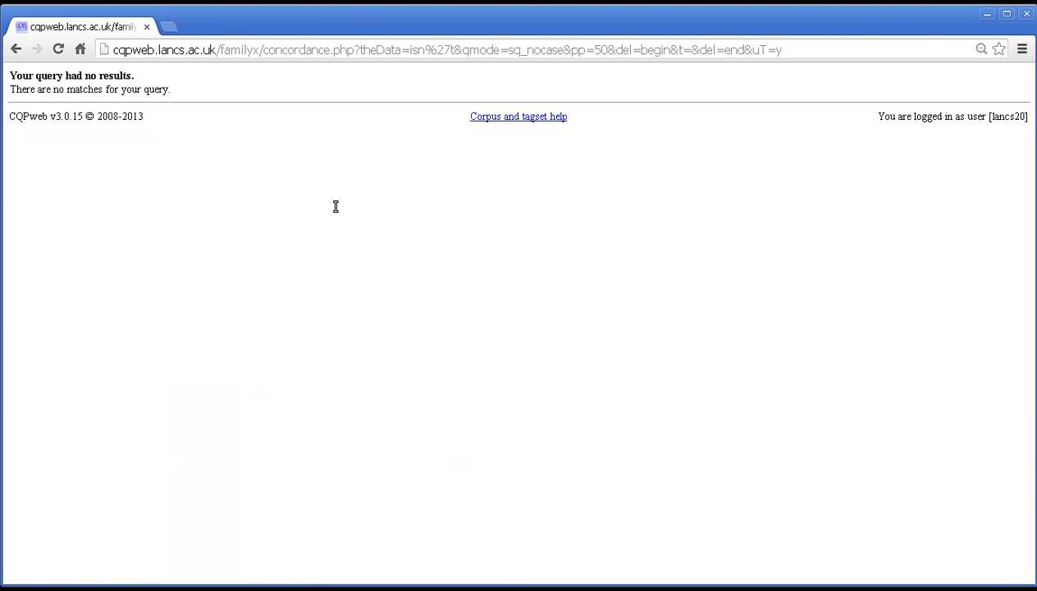
Split the contraction into two tokens, run the query "is n't", and return to a blank query form.
{"action": "key", "text": "alt+Left"}
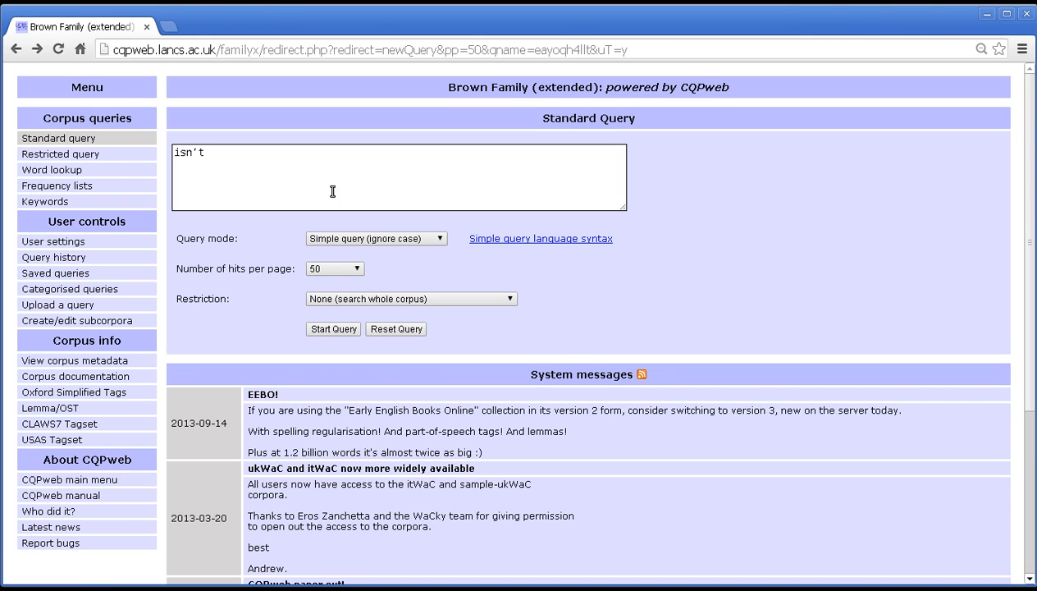
{"action": "left_click", "coordinate": [184, 152]}
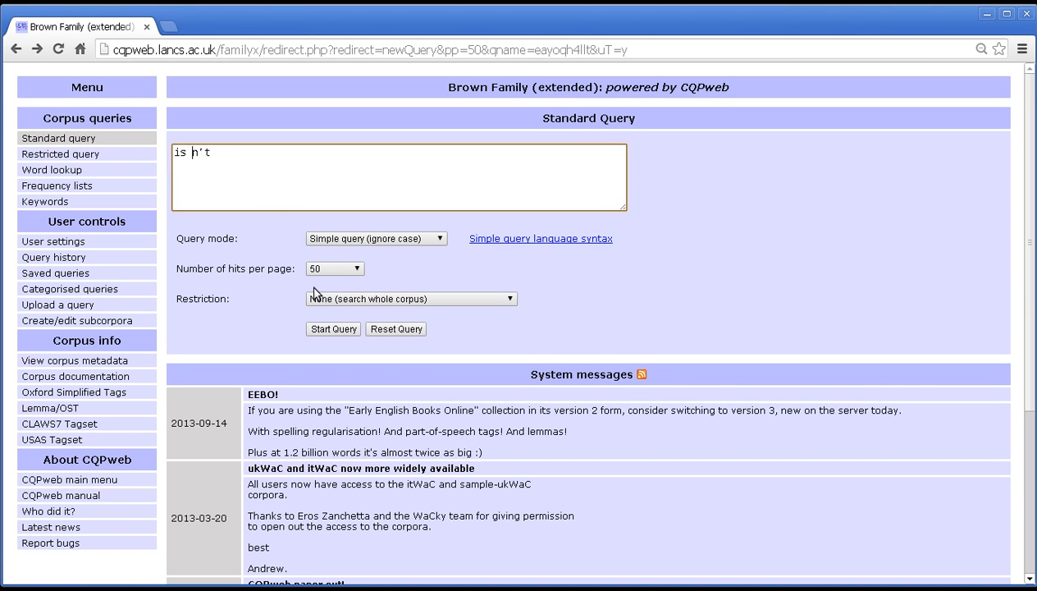
{"action": "left_click", "coordinate": [326, 329]}
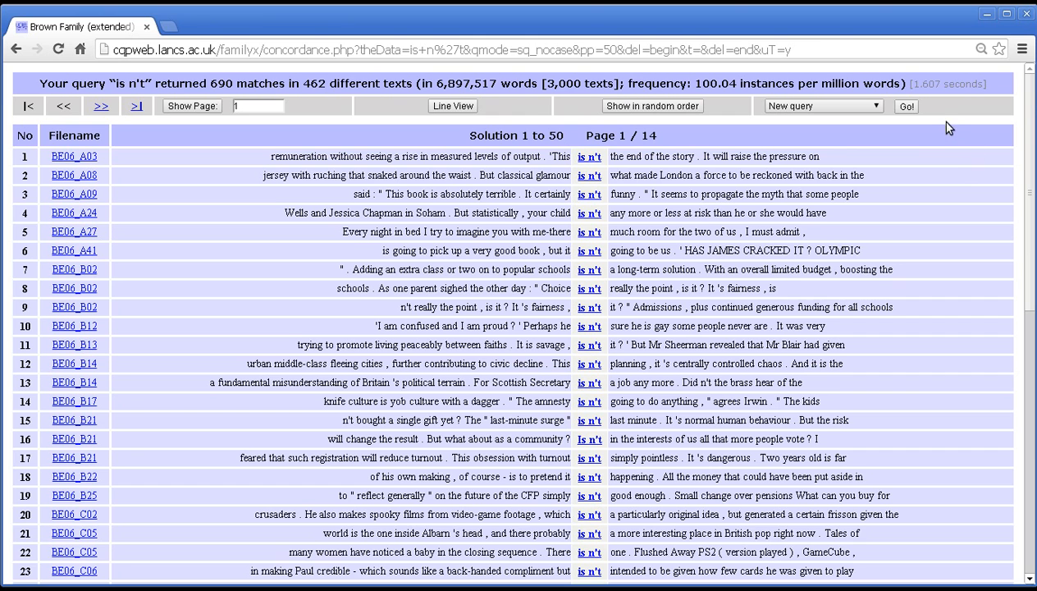
{"action": "left_click", "coordinate": [904, 108]}
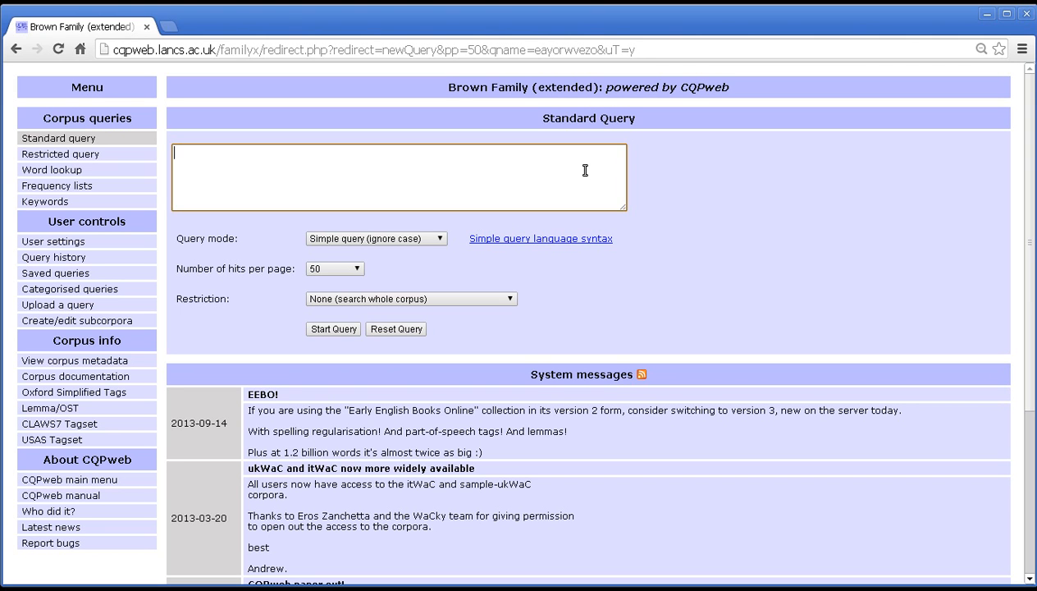
List the example clitics 'll, 's and 'd on separate lines of the query text and clear them.
{"action": "type", "text": "'ll"}
{"action": "key", "text": "Return"}
{"action": "type", "text": "'s"}
{"action": "key", "text": "Return"}
{"action": "type", "text": "'d"}
{"action": "key", "text": "shift+Home"}
{"action": "key", "text": "shift+Up"}
{"action": "key", "text": "shift+Up"}
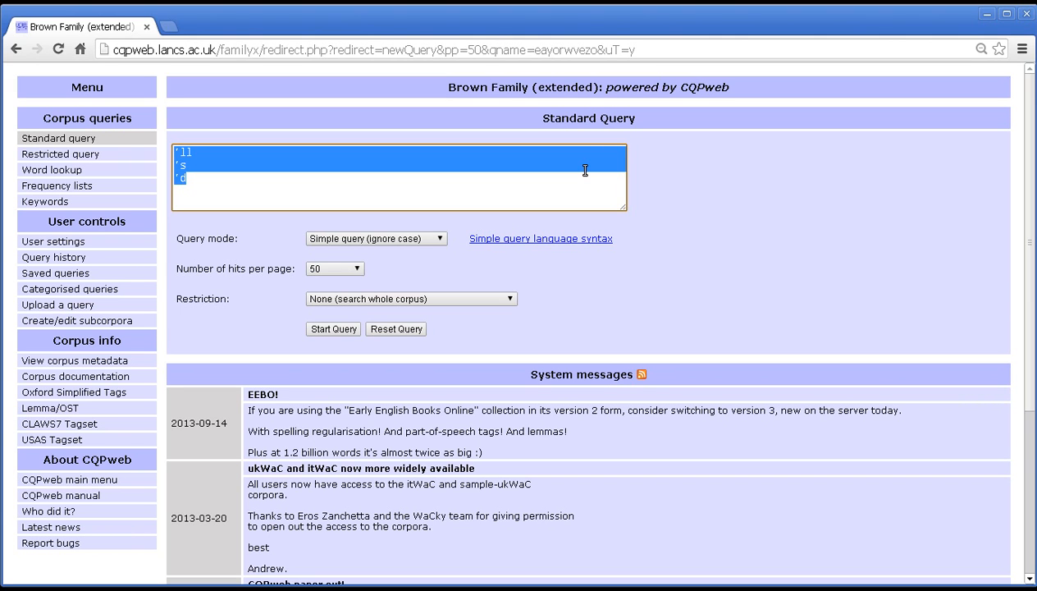
{"action": "key", "text": "BackSpace"}
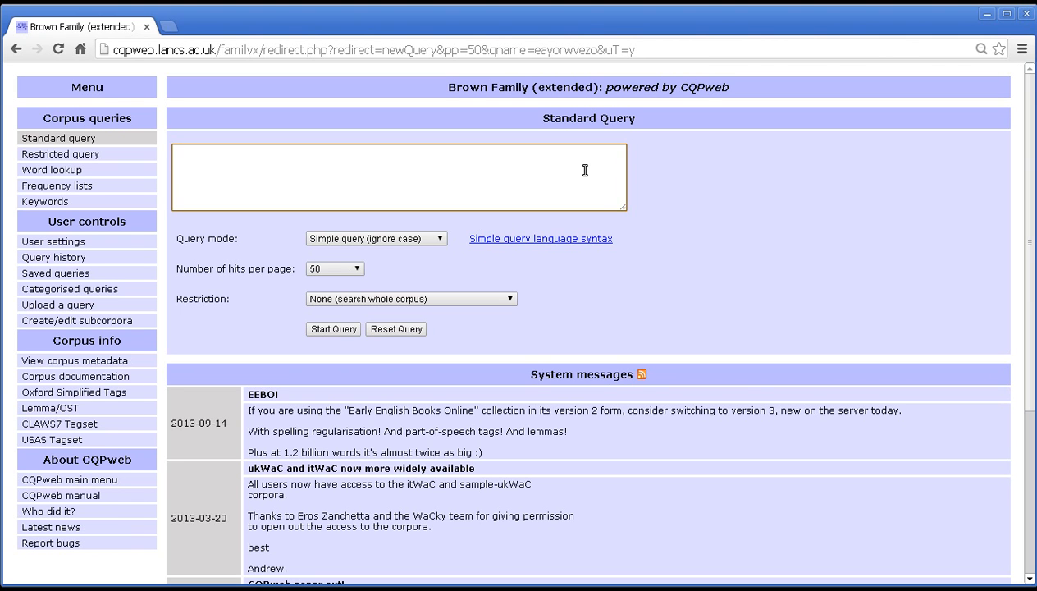
Run a query for a noun, the possessive 's and another noun, written as "_N* 's _N*".
{"action": "type", "text": "_N* 's _N"}
{"action": "left_click", "coordinate": [333, 331]}
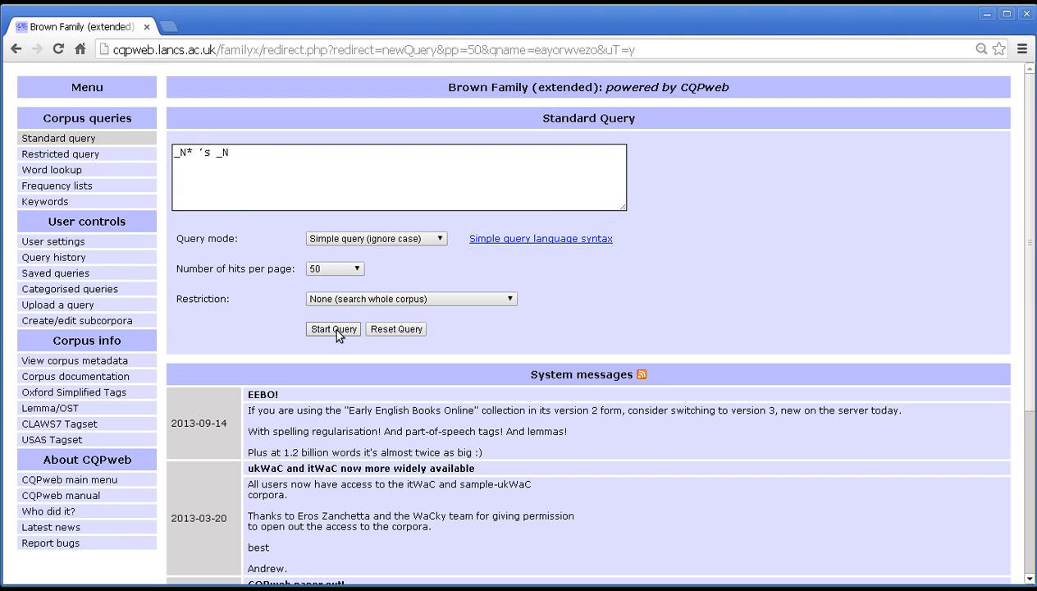
{"action": "left_click", "coordinate": [238, 154]}
{"action": "type", "text": "*"}
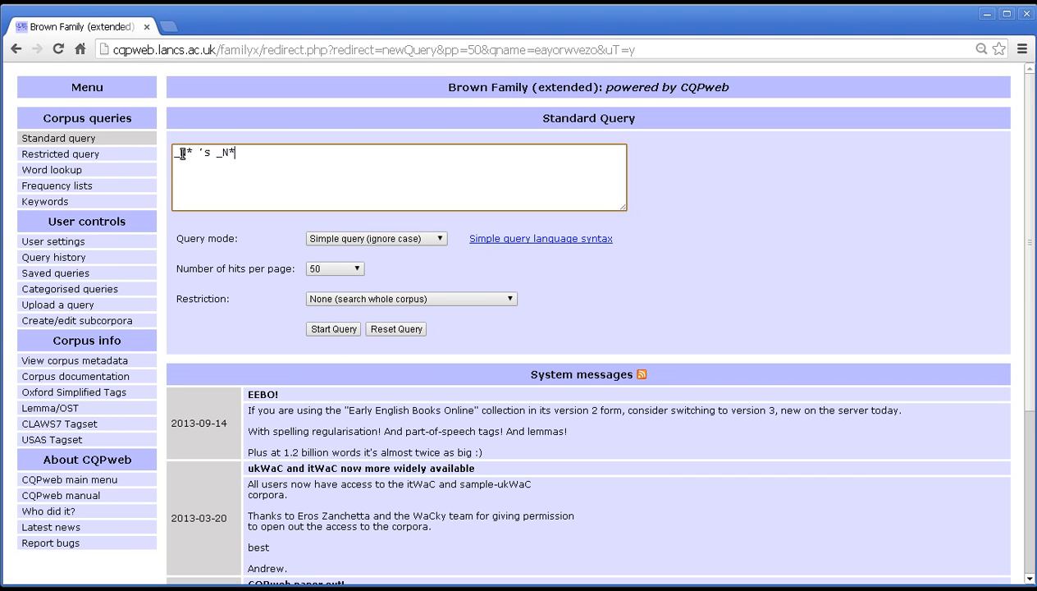
{"action": "left_click_drag", "start_coordinate": [198, 151], "coordinate": [230, 153]}
{"action": "left_click", "coordinate": [235, 154]}
{"action": "left_click", "coordinate": [333, 329]}
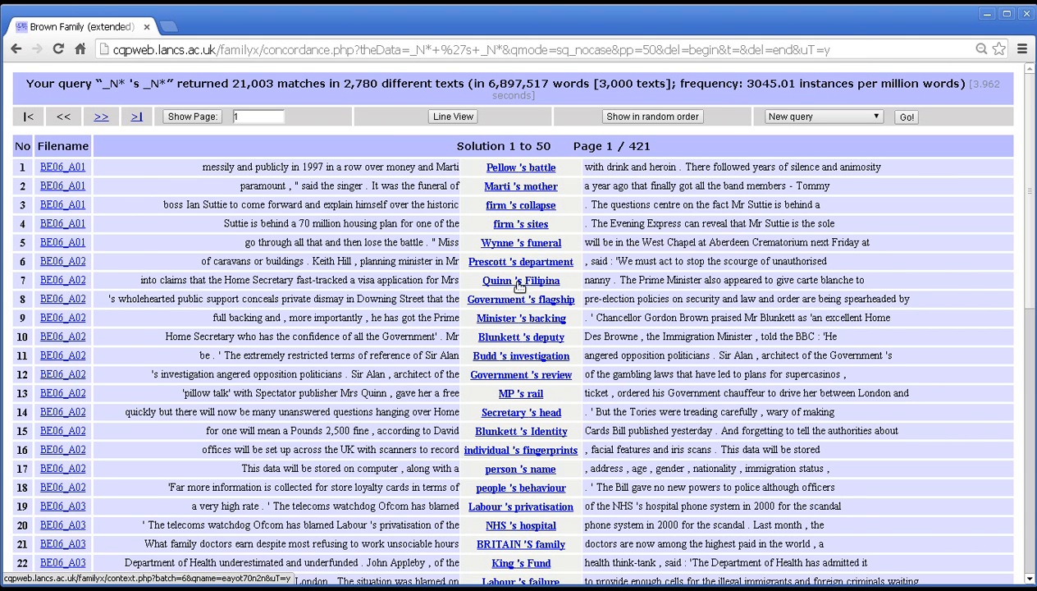
Start a new query and enter "{eat} up" as its text.
{"action": "left_click", "coordinate": [905, 116]}
{"action": "left_click", "coordinate": [366, 156]}
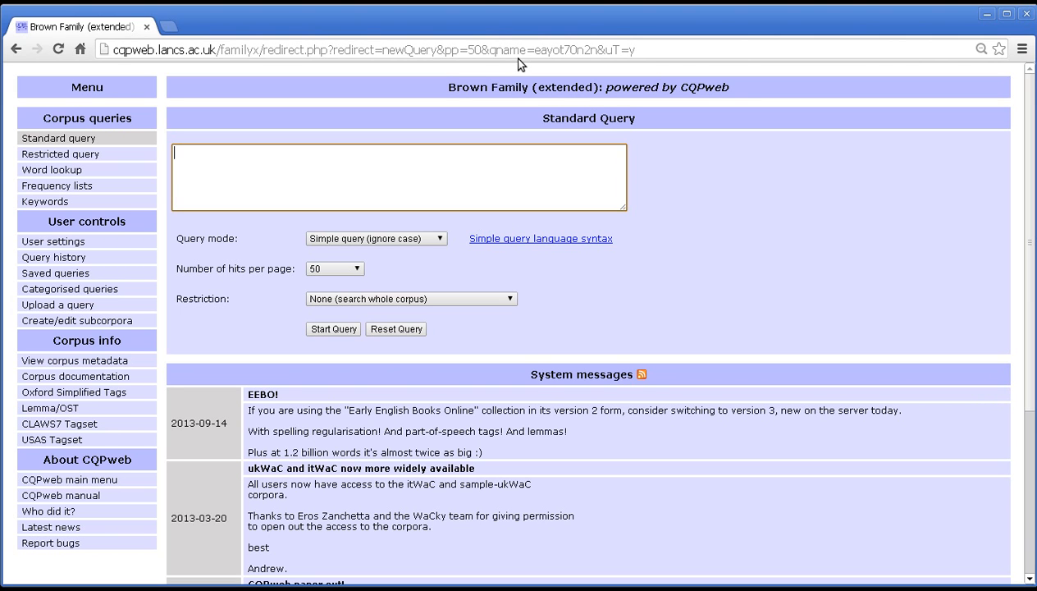
{"action": "type", "text": "{eat} up"}
{"action": "key", "text": "Left"}
{"action": "key", "text": "Left"}
{"action": "key", "text": "Left"}
{"action": "key", "text": "Right"}
{"action": "key", "text": "Left"}
Write the wildcards + and * below the query text and erase them.
{"action": "key", "text": "Return"}
{"action": "key", "text": "Return"}
{"action": "type", "text": "+ "}
{"action": "type", "text": "*"}
{"action": "key", "text": "BackSpace"}
{"action": "key", "text": "BackSpace"}
{"action": "key", "text": "BackSpace"}
{"action": "key", "text": "BackSpace"}
{"action": "key", "text": "BackSpace"}
Insert a standalone * between {eat} and up, run the query "{eat} * up", and highlight the "eat it up" match.
{"action": "key", "text": "Left"}
{"action": "key", "text": "Left"}
{"action": "type", "text": "*"}
{"action": "key", "text": "Left"}
{"action": "key", "text": "Left"}
{"action": "key", "text": "Right"}
{"action": "key", "text": "Left"}
{"action": "key", "text": "Right"}
{"action": "key", "text": "Right"}
{"action": "key", "text": "Right"}
{"action": "key", "text": "Right"}
{"action": "key", "text": "Left"}
{"action": "key", "text": "Left"}
{"action": "key", "text": "Left"}
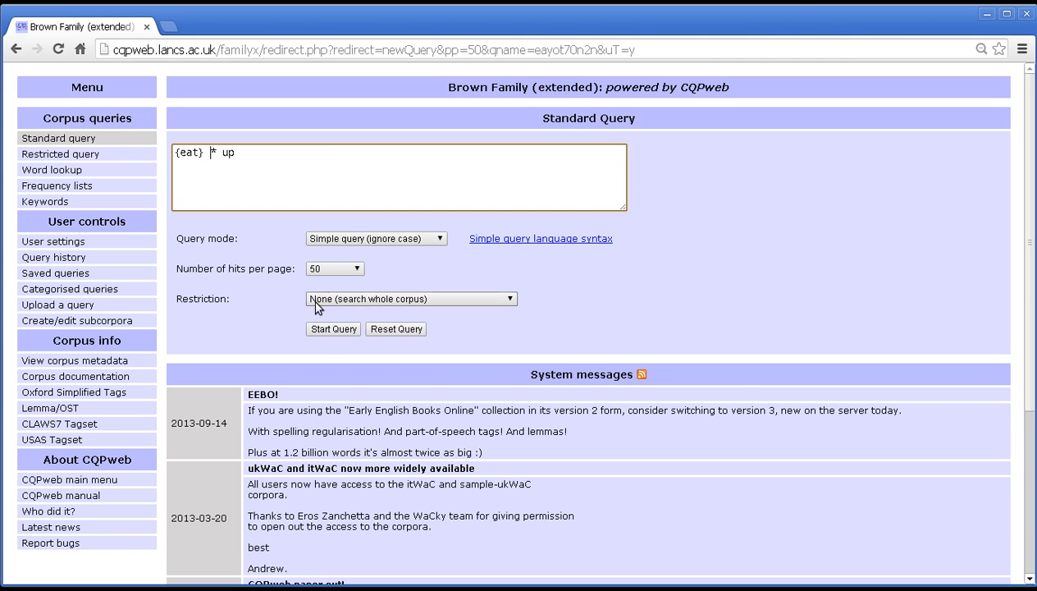
{"action": "left_click", "coordinate": [323, 331]}
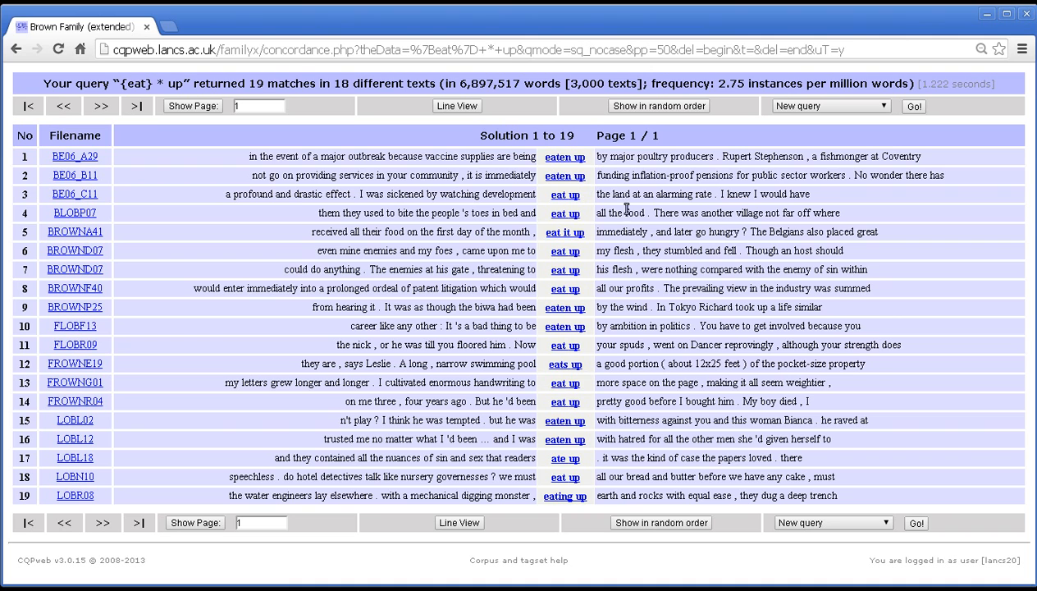
{"action": "left_click_drag", "start_coordinate": [586, 232], "coordinate": [533, 244]}
Run a new query for "{eat} + up", requiring a word between the verb and up.
{"action": "left_click", "coordinate": [914, 108]}
{"action": "left_click", "coordinate": [566, 168]}
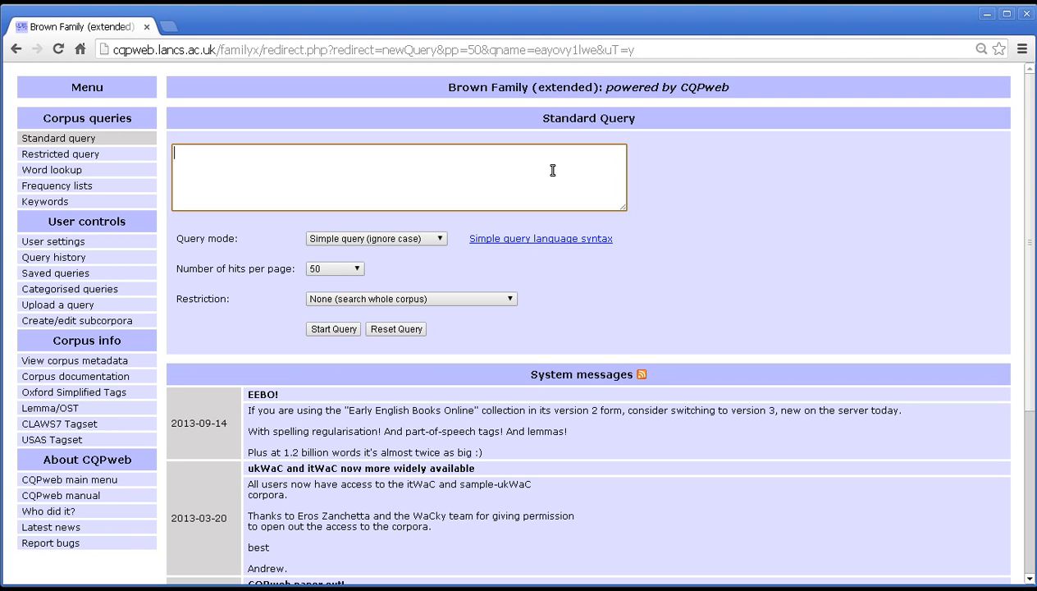
{"action": "type", "text": "{eat} + up"}
{"action": "left_click", "coordinate": [336, 329]}
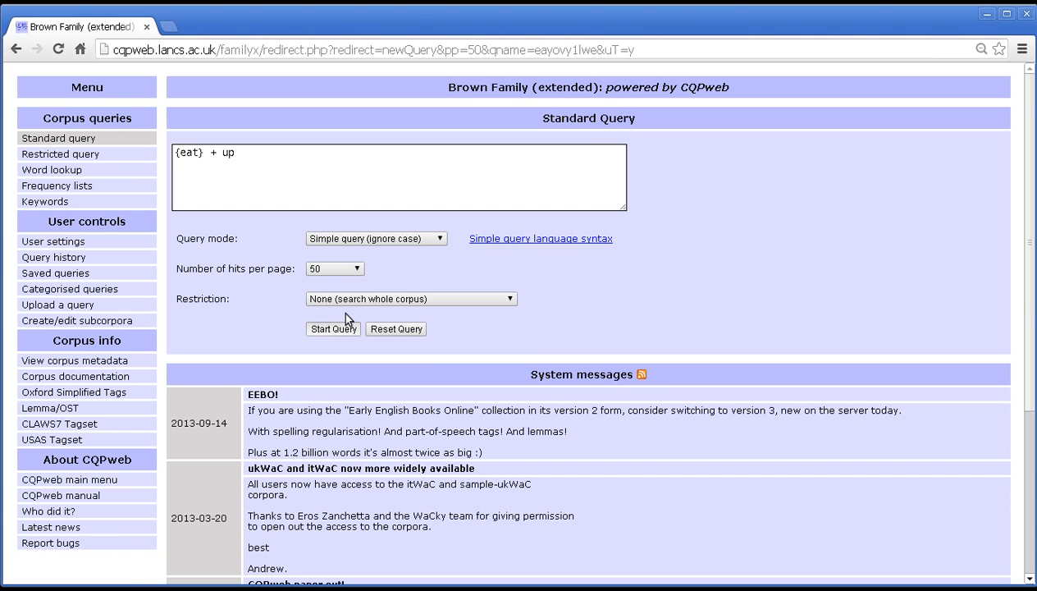
Run the entered query "{eat} + up" on the whole corpus.
{"action": "left_click", "coordinate": [342, 330]}
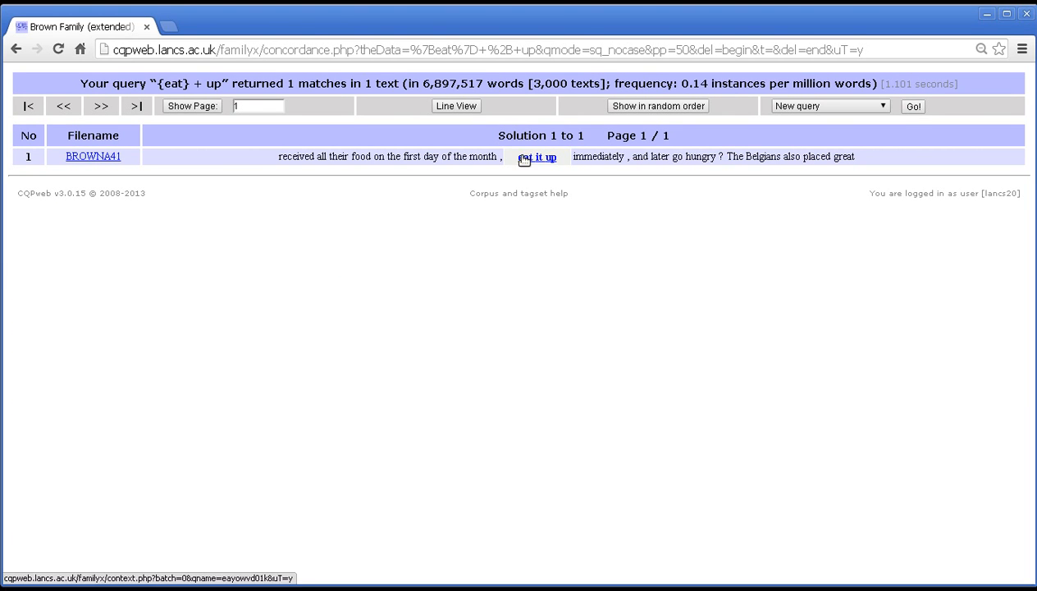
Start a new query, enter "{eat} +* up", and highlight the wildcards between the verb and up.
{"action": "left_click", "coordinate": [912, 108]}
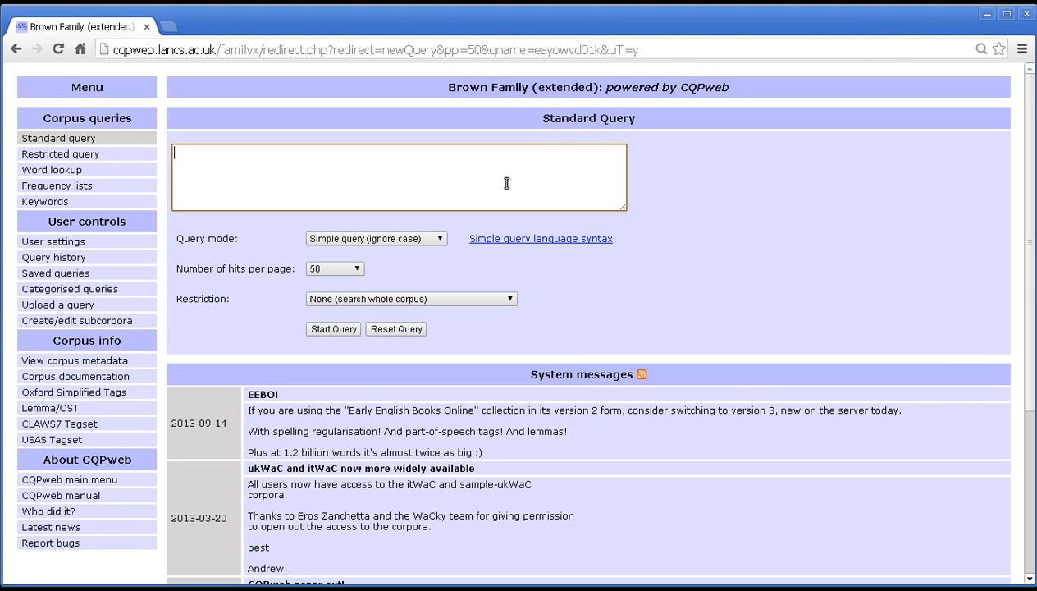
{"action": "type", "text": "{eat} up"}
{"action": "type", "text": "+*"}
{"action": "left_click_drag", "start_coordinate": [226, 153], "coordinate": [206, 155]}
{"action": "left_click", "coordinate": [220, 153]}
{"action": "double_click", "coordinate": [218, 153]}
{"action": "left_click_drag", "start_coordinate": [221, 153], "coordinate": [211, 152]}
{"action": "left_click", "coordinate": [236, 154]}
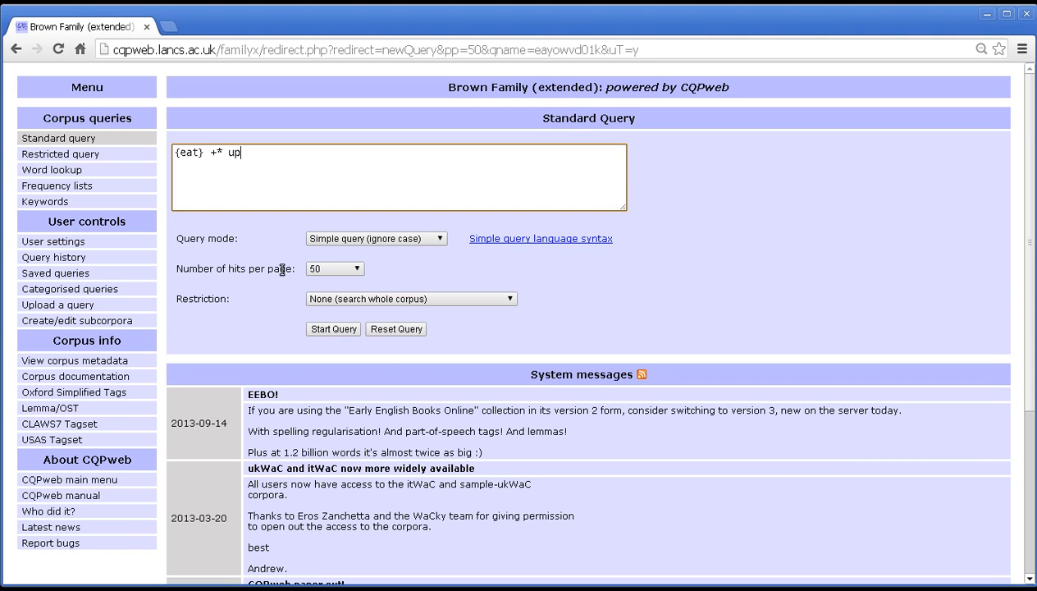
Run the query "{eat} +* up" and highlight the matches "eat set them up" and "eat it all up".
{"action": "left_click", "coordinate": [319, 328]}
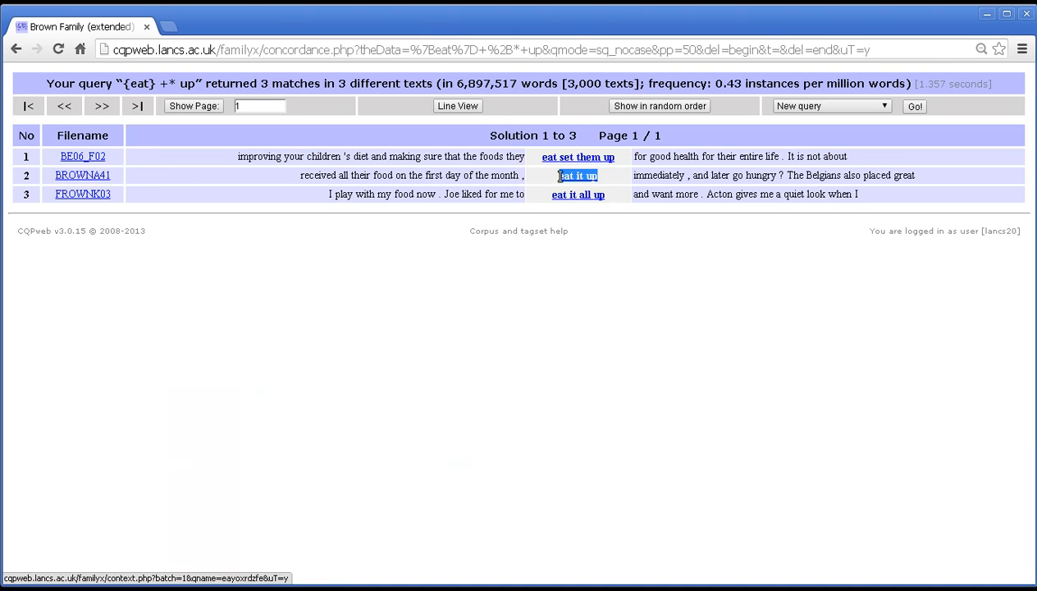
{"action": "left_click_drag", "start_coordinate": [617, 157], "coordinate": [537, 157]}
{"action": "left_click_drag", "start_coordinate": [606, 195], "coordinate": [549, 201]}
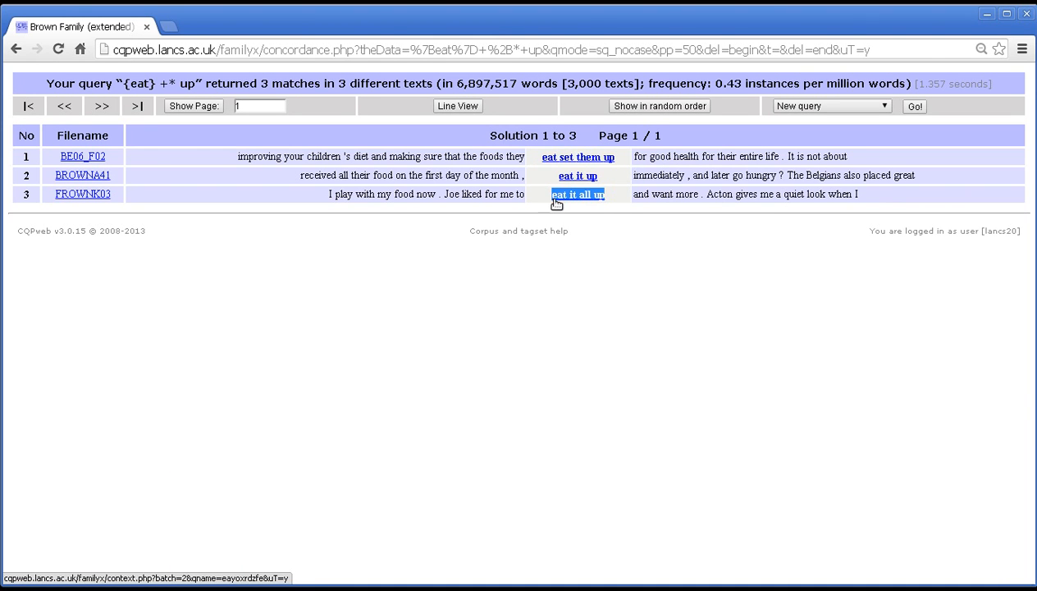
{"action": "left_click", "coordinate": [866, 120]}
Run a new query for "{eat} +** up", allowing one to three words between the verb and up.
{"action": "left_click", "coordinate": [911, 110]}
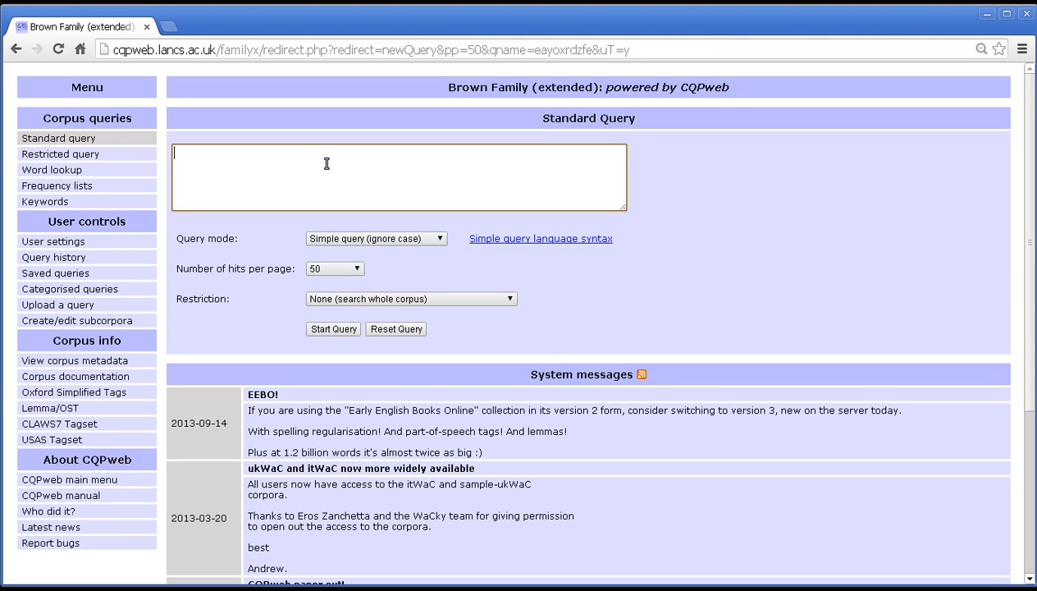
{"action": "type", "text": "{eat} +** up"}
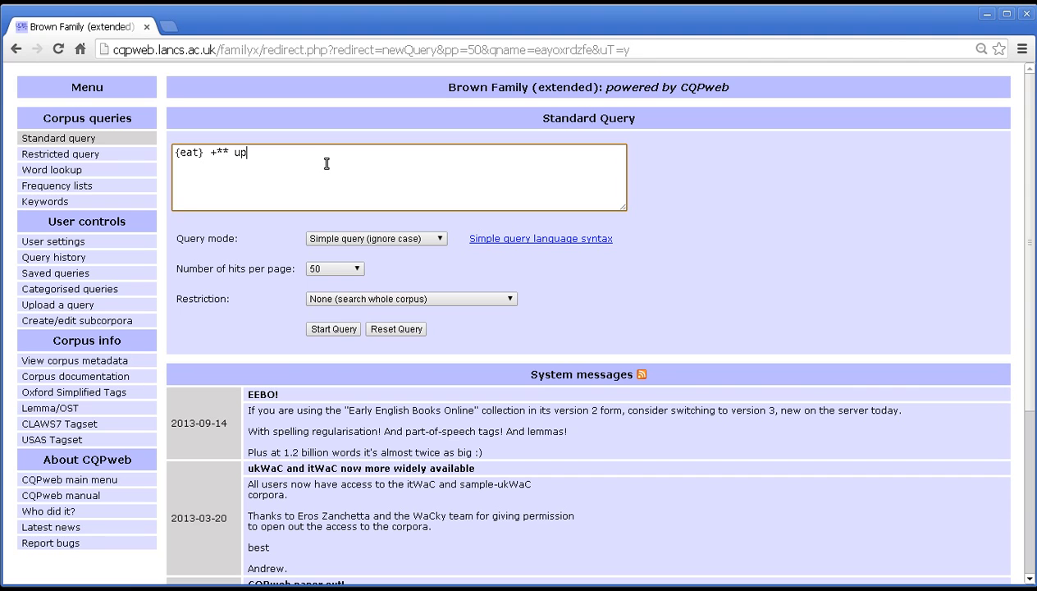
{"action": "left_click", "coordinate": [348, 332]}
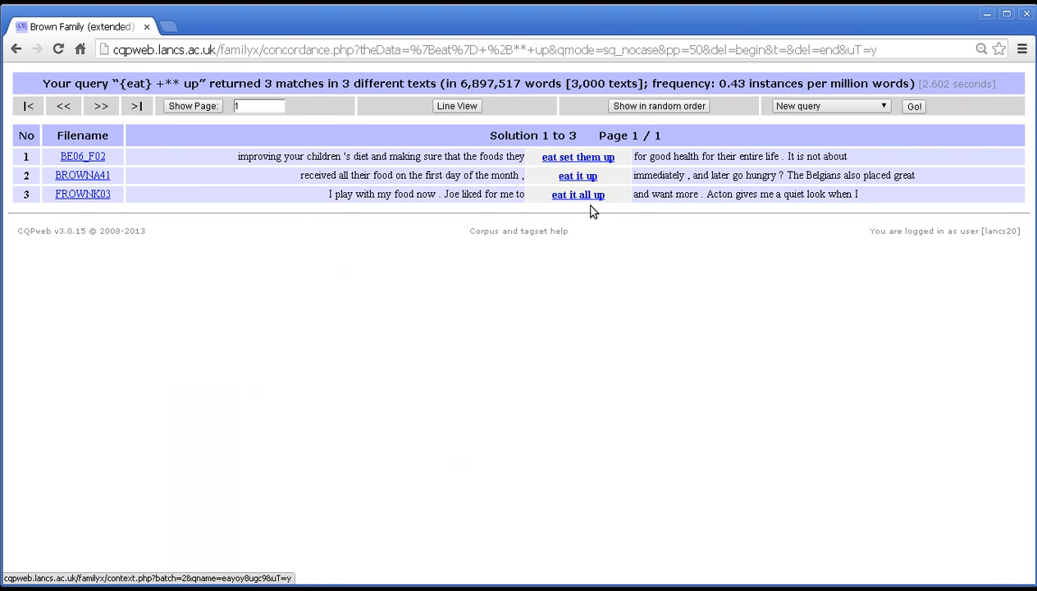
Start a new query and enter "{go} away", with go marked as a lemma.
{"action": "left_click", "coordinate": [915, 108]}
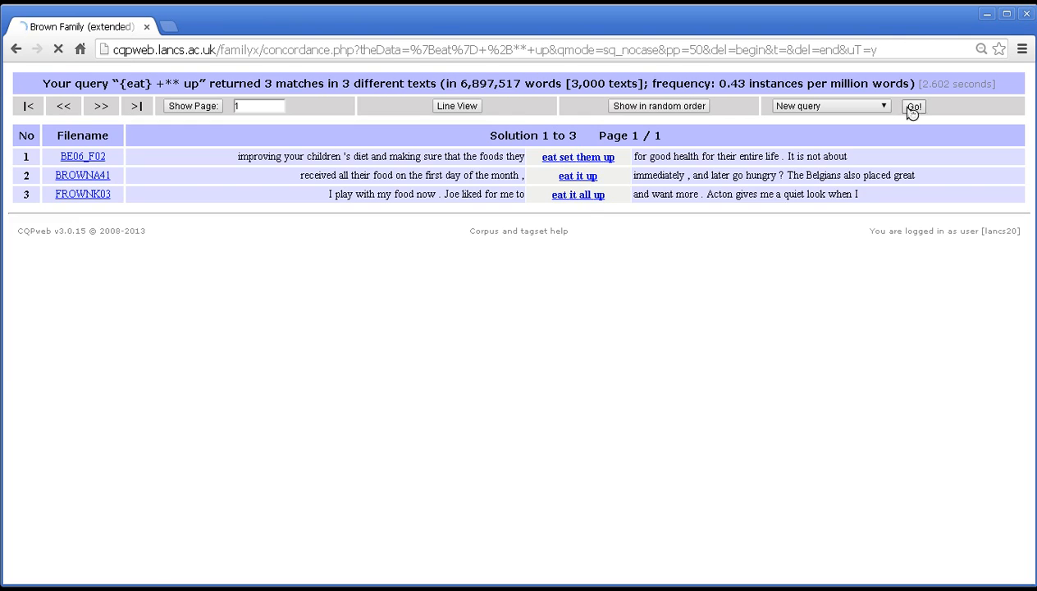
{"action": "left_click", "coordinate": [563, 191]}
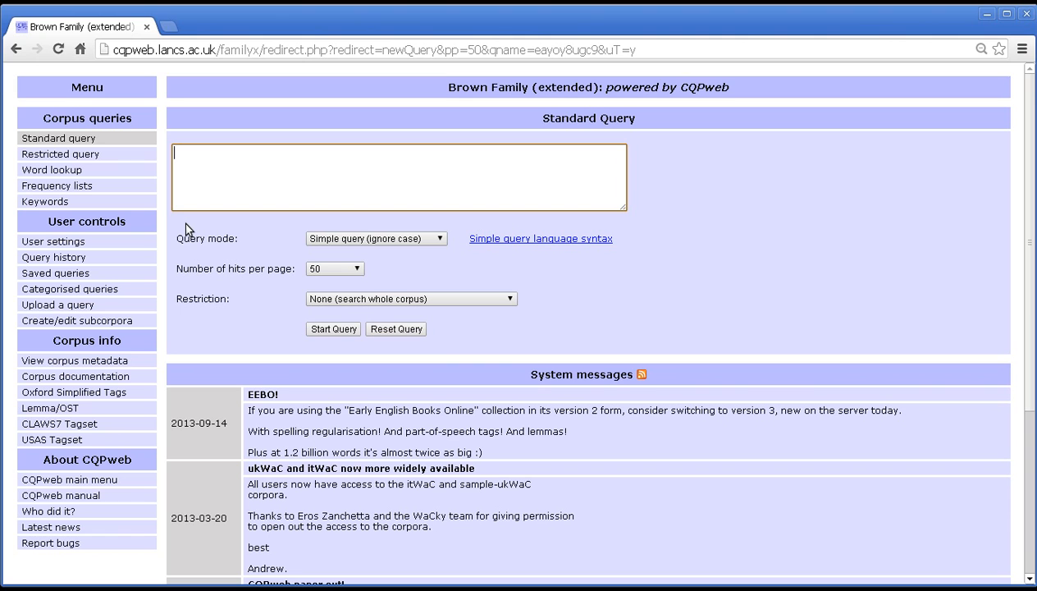
{"action": "type", "text": "go away"}
{"action": "key", "text": "Left"}
{"action": "key", "text": "Left"}
{"action": "key", "text": "Left"}
{"action": "key", "text": "Left"}
{"action": "key", "text": "Left"}
{"action": "key", "text": "Left"}
{"action": "key", "text": "Left"}
{"action": "type", "text": "{"}
{"action": "key", "text": "Right"}
{"action": "key", "text": "Right"}
{"action": "type", "text": "}"}
Write square brackets filled with commas below the query text and erase them.
{"action": "key", "text": "End"}
{"action": "key", "text": "Left"}
{"action": "key", "text": "Left"}
{"action": "key", "text": "Left"}
{"action": "key", "text": "End"}
{"action": "key", "text": "Return"}
{"action": "key", "text": "Return"}
{"action": "type", "text": "[]"}
{"action": "key", "text": "Left"}
{"action": "type", "text": ",,,,,"}
{"action": "key", "text": "Right"}
{"action": "key", "text": "BackSpace"}
{"action": "key", "text": "BackSpace"}
{"action": "key", "text": "BackSpace"}
{"action": "key", "text": "BackSpace"}
{"action": "key", "text": "BackSpace"}
{"action": "key", "text": "BackSpace"}
{"action": "key", "text": "BackSpace"}
{"action": "key", "text": "BackSpace"}
{"action": "key", "text": "BackSpace"}
{"action": "key", "text": "BackSpace"}
{"action": "key", "text": "BackSpace"}
Expand away into the bracketed alternatives, making the query "{go} (away|up|down|through)".
{"action": "key", "text": "Left"}
{"action": "key", "text": "Left"}
{"action": "key", "text": "Left"}
{"action": "type", "text": "("}
{"action": "key", "text": "End"}
{"action": "type", "text": "|up|down|thr"}
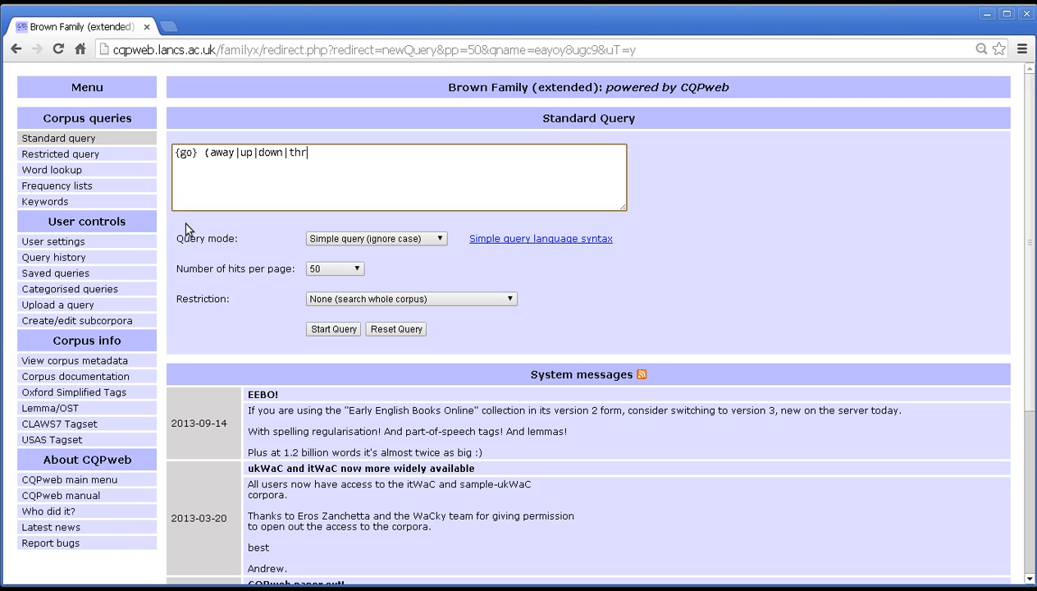
{"action": "type", "text": "ough)"}
Write the example "reali[s,z]e" below the query and highlight its bracketed letter alternatives.
{"action": "left_click", "coordinate": [209, 175]}
{"action": "type", "text": "[,]"}
{"action": "key", "text": "BackSpace"}
{"action": "key", "text": "BackSpace"}
{"action": "key", "text": "BackSpace"}
{"action": "type", "text": "c"}
{"action": "key", "text": "BackSpace"}
{"action": "type", "text": "reali[s"}
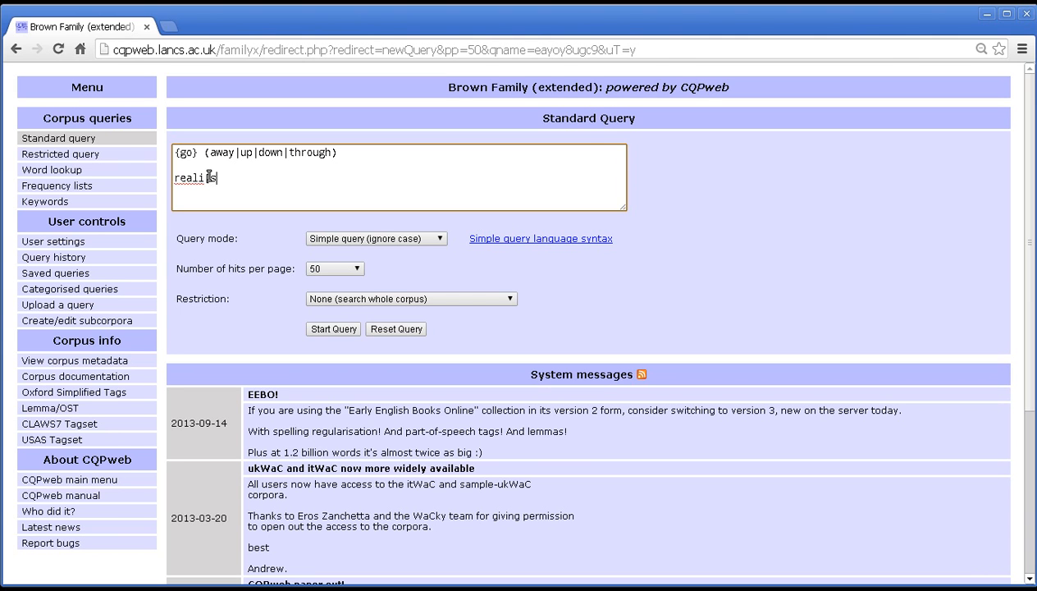
{"action": "type", "text": ",z]e"}
{"action": "left_click_drag", "start_coordinate": [235, 178], "coordinate": [209, 178]}
{"action": "left_click", "coordinate": [305, 196]}
Highlight the alternatives away, up, through and down inside the query's parentheses.
{"action": "left_click_drag", "start_coordinate": [205, 153], "coordinate": [234, 152]}
{"action": "left_click_drag", "start_coordinate": [236, 152], "coordinate": [241, 152]}
{"action": "left_click", "coordinate": [252, 153]}
{"action": "double_click", "coordinate": [311, 156]}
{"action": "double_click", "coordinate": [275, 154]}
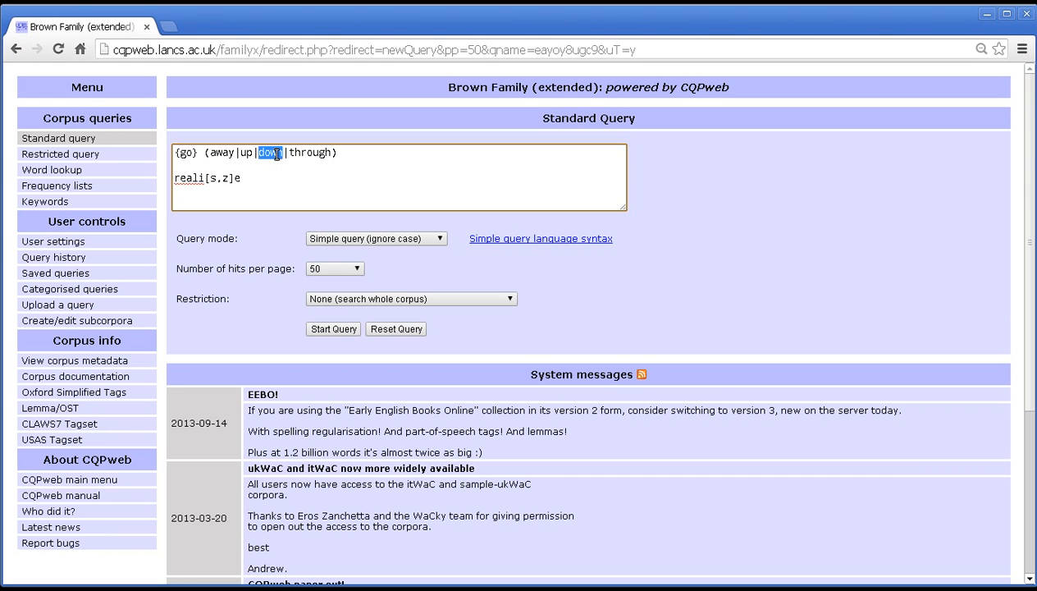
{"action": "double_click", "coordinate": [220, 155]}
{"action": "left_click", "coordinate": [245, 184]}
Replace the "reali[s,z]e" example with "[this man, that woman]".
{"action": "left_click_drag", "start_coordinate": [250, 177], "coordinate": [170, 178]}
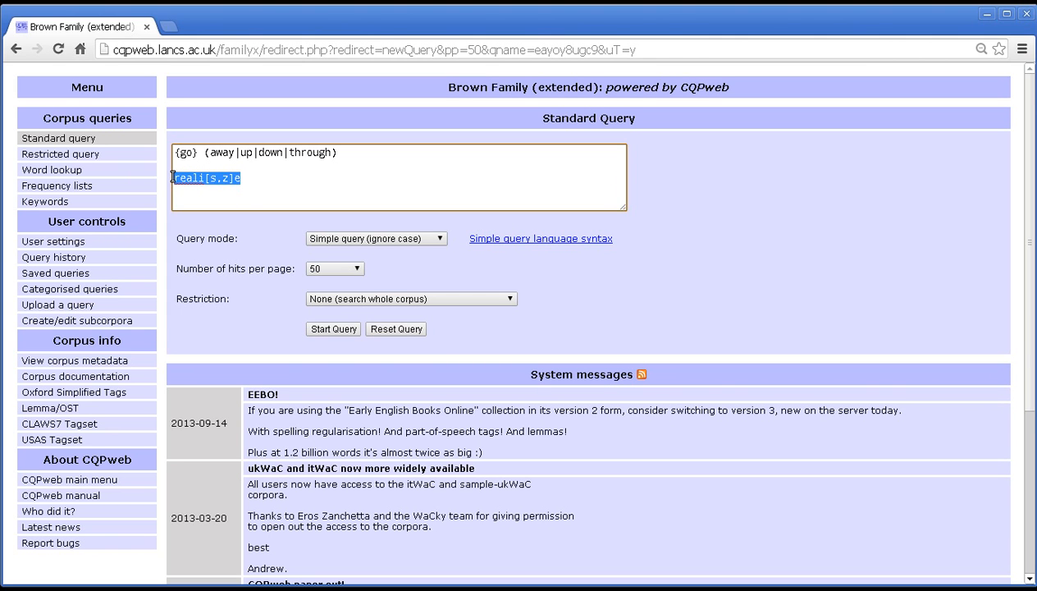
{"action": "type", "text": "[this, man, that woman]"}
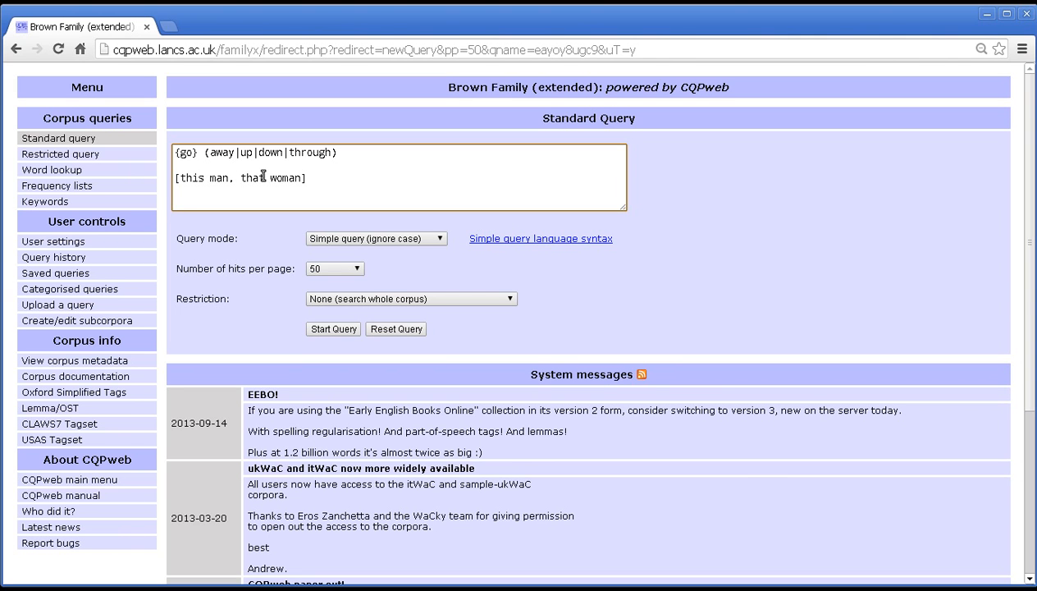
{"action": "left_click", "coordinate": [205, 177]}
Rewrite the multi-word example below the query as "(this man|that woman)", and erase that line.
{"action": "left_click_drag", "start_coordinate": [328, 175], "coordinate": [162, 173]}
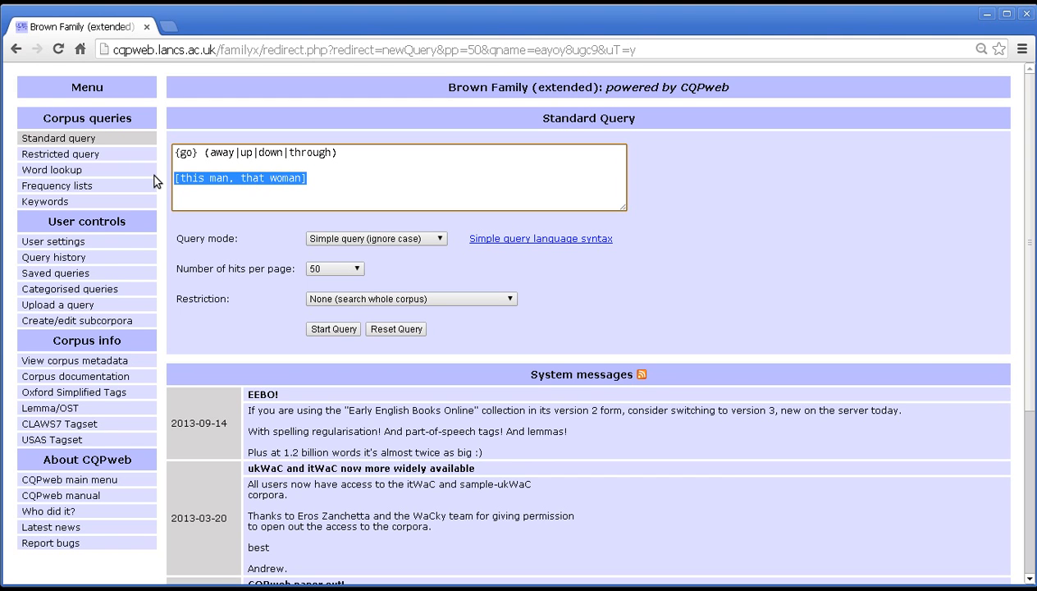
{"action": "type", "text": "(this"}
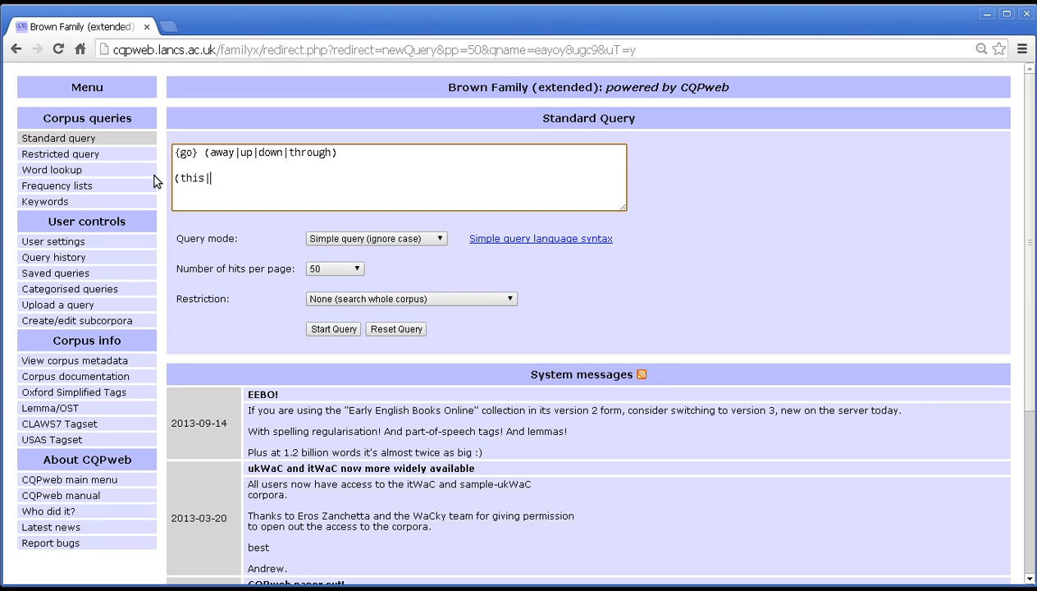
{"action": "type", "text": " man|that woman)"}
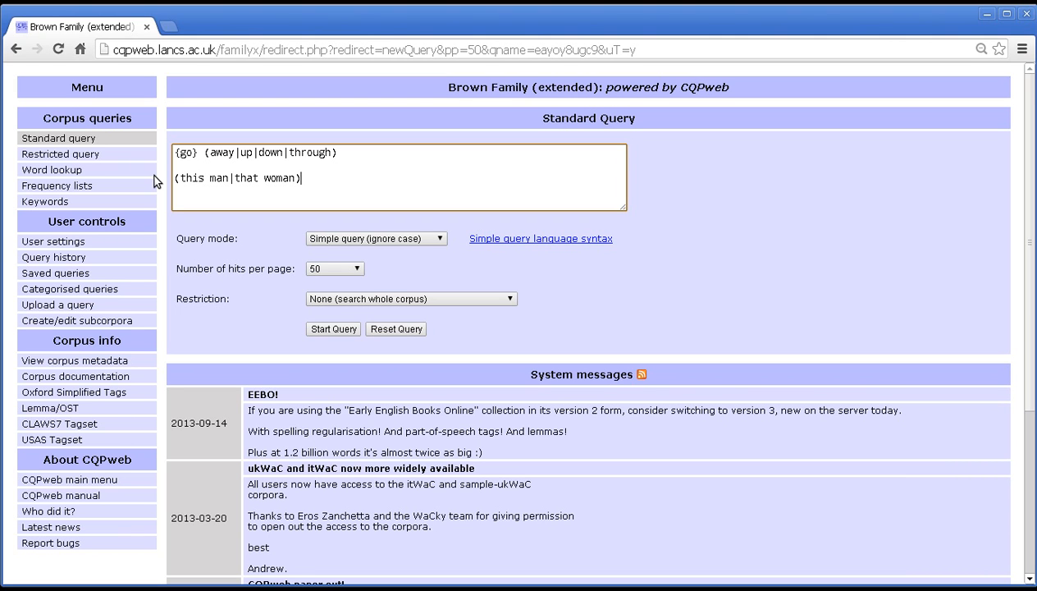
{"action": "left_click_drag", "start_coordinate": [306, 178], "coordinate": [176, 178]}
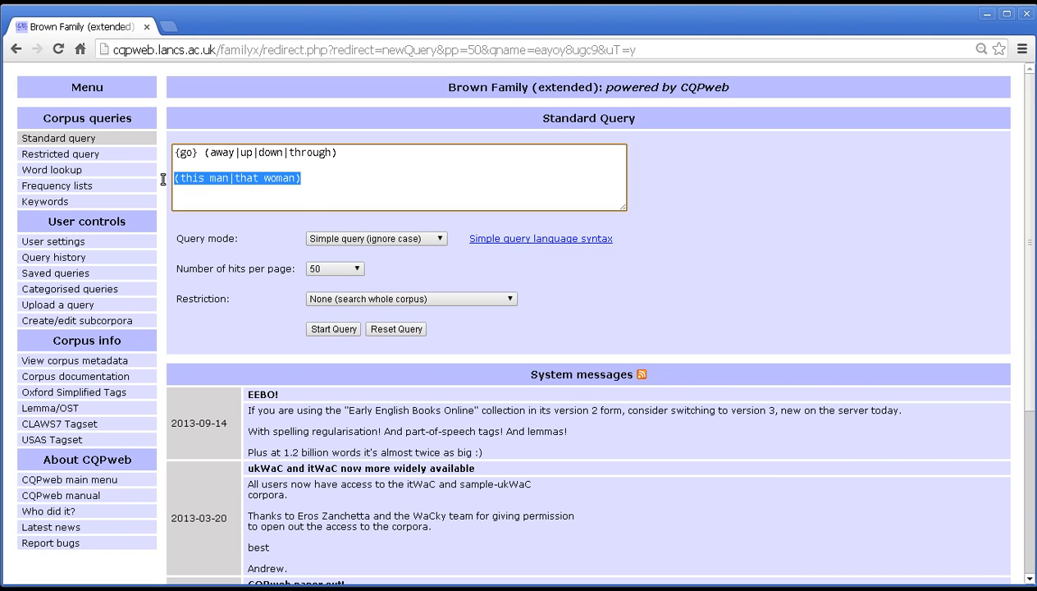
{"action": "key", "text": "BackSpace"}
{"action": "key", "text": "BackSpace"}
{"action": "key", "text": "BackSpace"}
{"action": "key", "text": "BackSpace"}
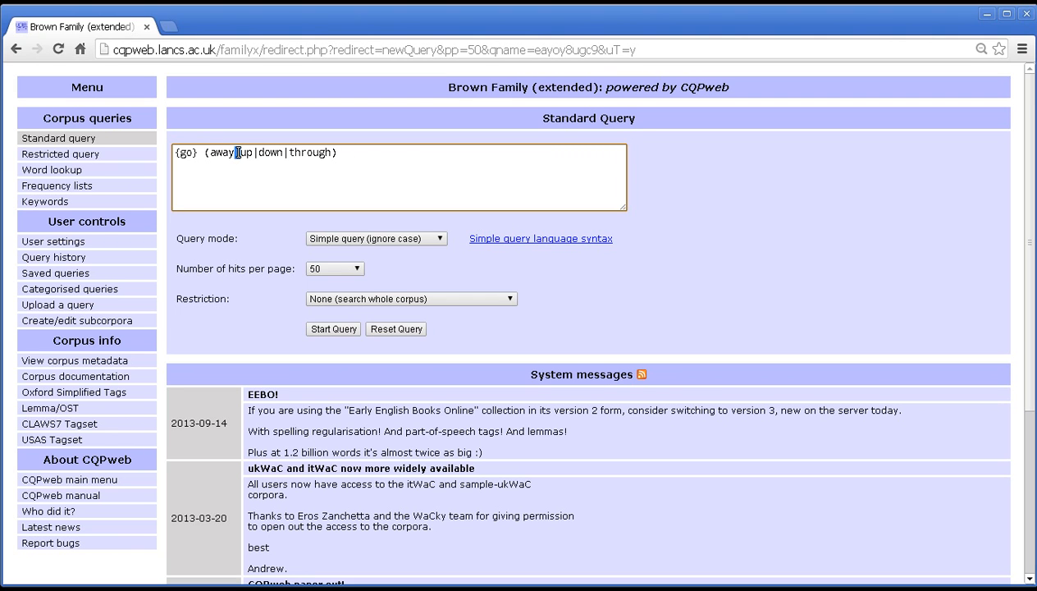
Run the query "{go} (away|up|down|through)" and browse the concordance lines.
{"action": "left_click", "coordinate": [346, 155]}
{"action": "left_click", "coordinate": [340, 328]}
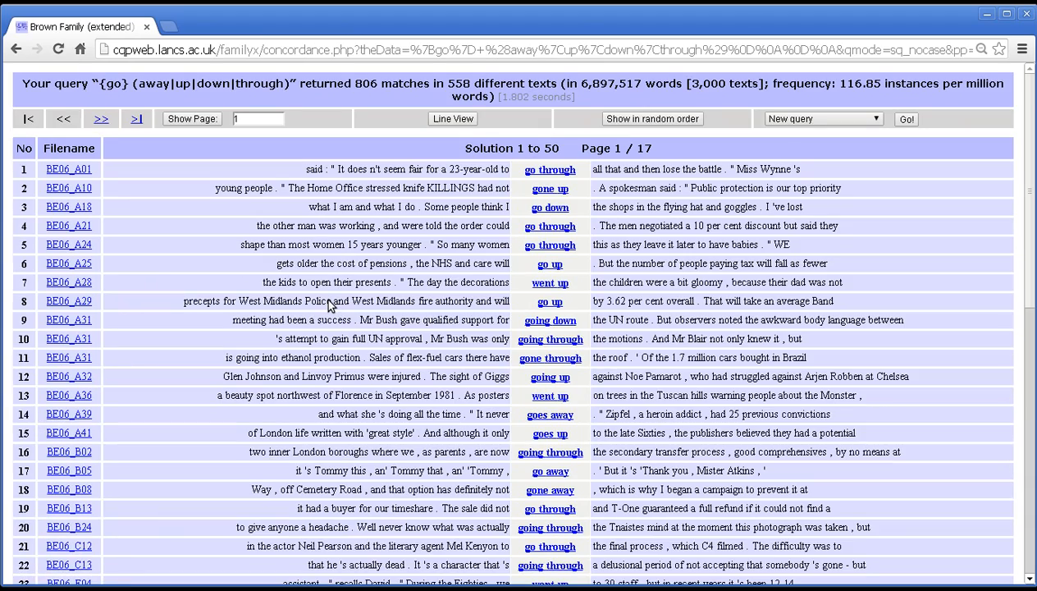
{"action": "middle_click", "coordinate": [354, 262]}
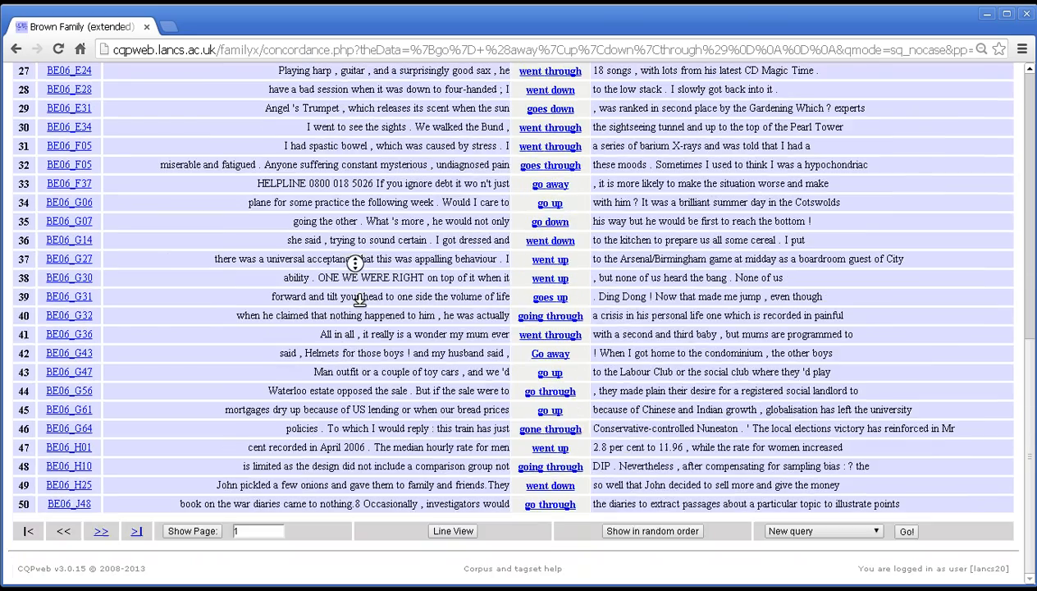
{"action": "middle_click", "coordinate": [359, 298]}
{"action": "middle_click", "coordinate": [364, 435]}
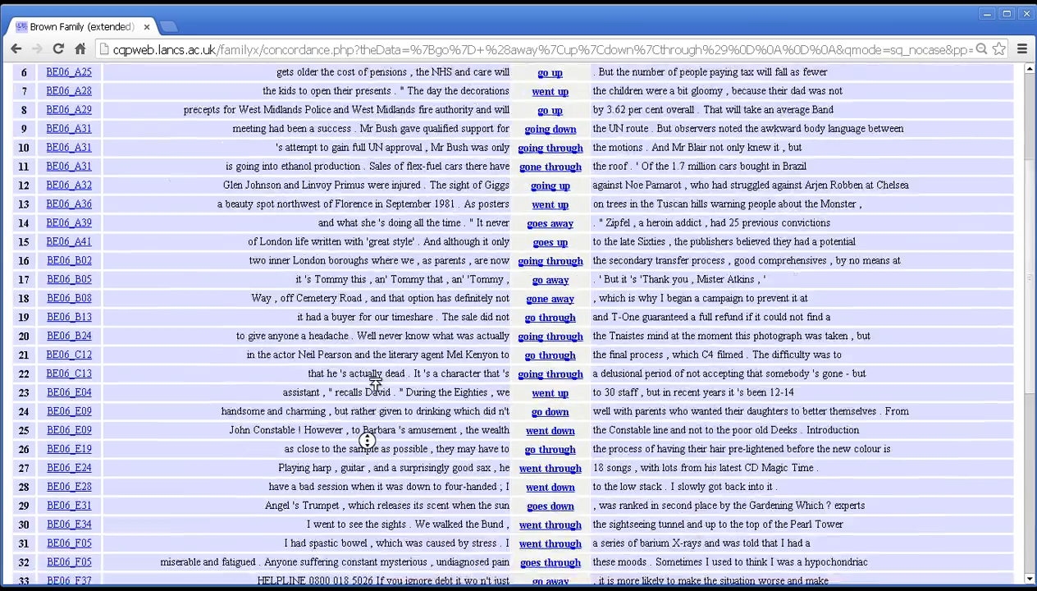
{"action": "middle_click", "coordinate": [371, 380]}
Start a new query and enter "{be} _{ADV} _V?N" for be, an adverb and a past participle.
{"action": "left_click", "coordinate": [907, 119]}
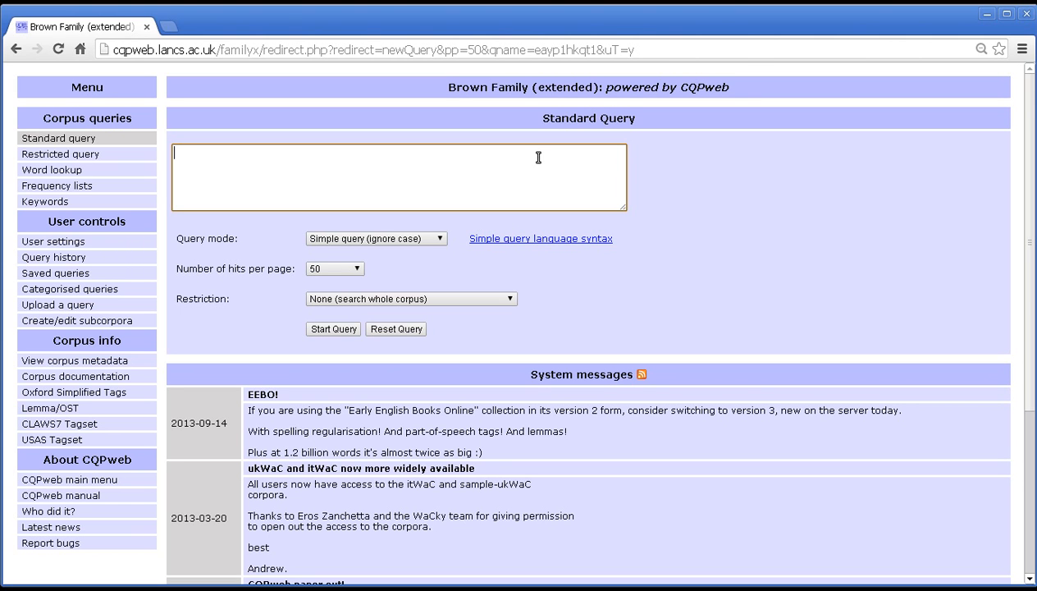
{"action": "type", "text": "{be}"}
{"action": "type", "text": " _V?N"}
{"action": "key", "text": "Left"}
{"action": "key", "text": "Left"}
{"action": "key", "text": "Left"}
{"action": "type", "text": "{ADV}_"}
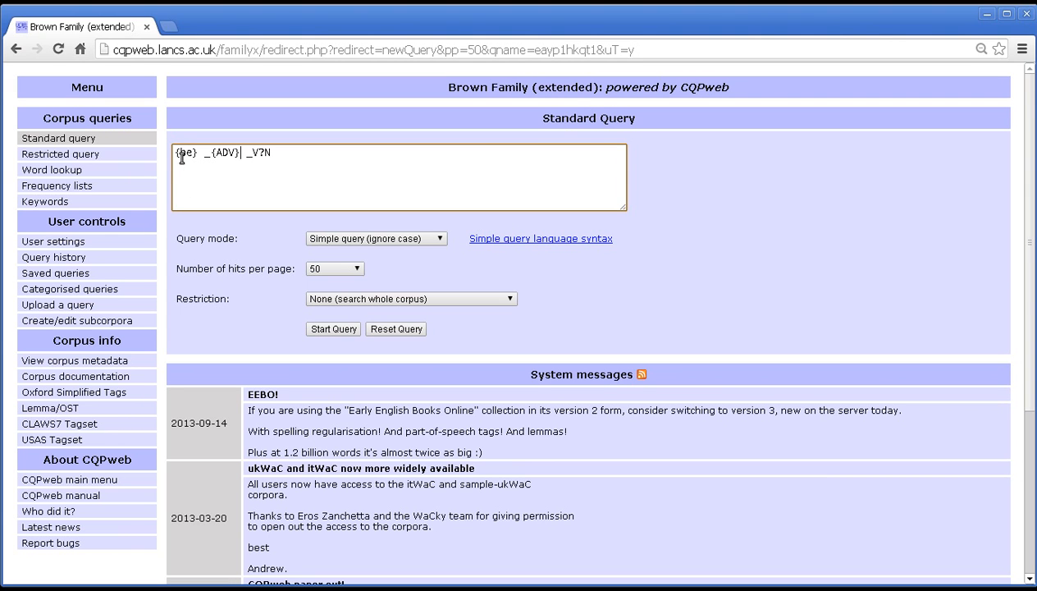
Highlight the participle and adverb tags in the query, and run "{be} _{ADV} _V?N".
{"action": "left_click_drag", "start_coordinate": [246, 154], "coordinate": [277, 155]}
{"action": "left_click", "coordinate": [262, 160]}
{"action": "left_click_drag", "start_coordinate": [245, 154], "coordinate": [204, 156]}
{"action": "left_click", "coordinate": [245, 156]}
{"action": "left_click", "coordinate": [205, 162]}
{"action": "double_click", "coordinate": [218, 155]}
{"action": "left_click", "coordinate": [220, 160]}
{"action": "left_click", "coordinate": [348, 328]}
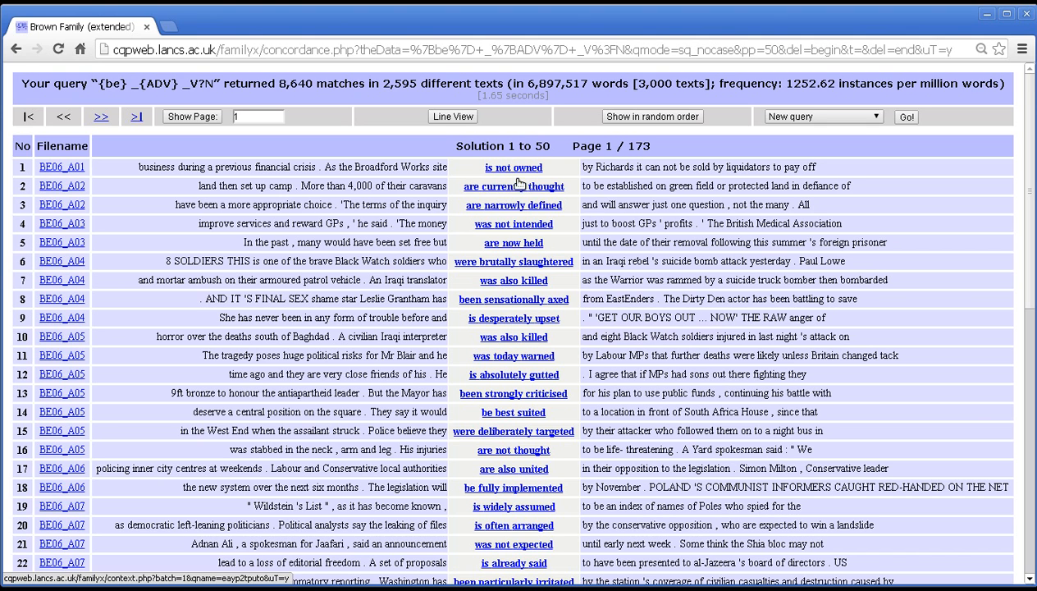
{"action": "mouse_move", "coordinate": [519, 174]}
Return to the query form that still holds "{be} _{ADV} _V?N" and place the cursor after the adverb tag.
{"action": "left_click", "coordinate": [904, 118]}
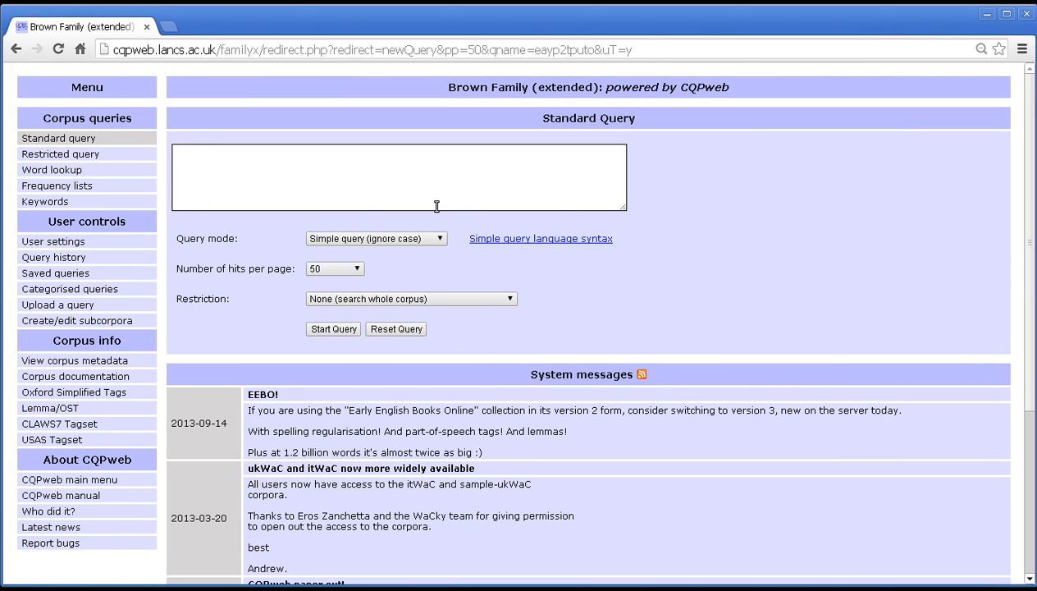
{"action": "key", "text": "alt+Left"}
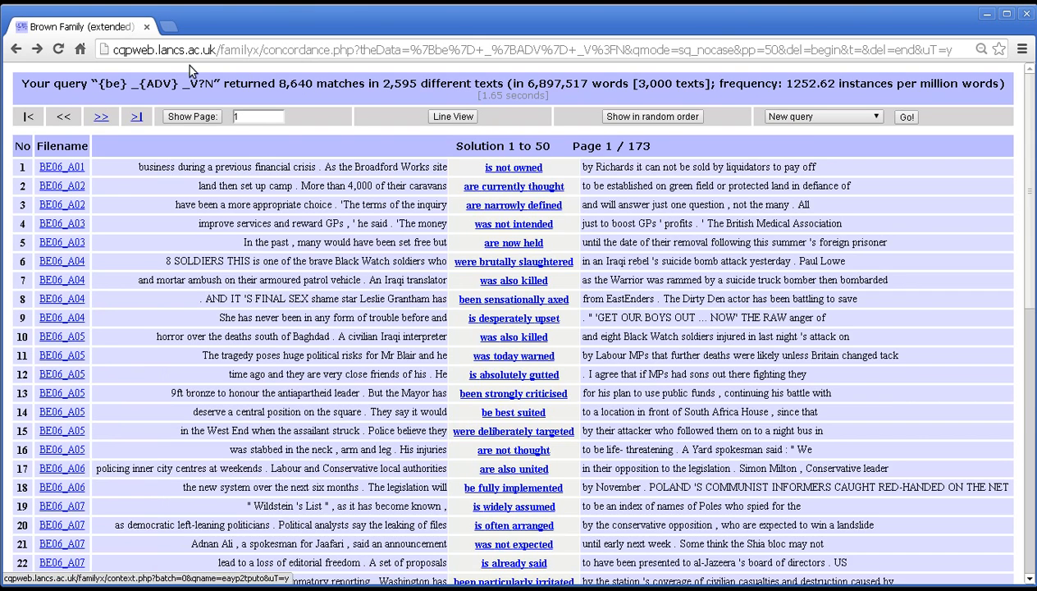
{"action": "left_click", "coordinate": [20, 48]}
{"action": "left_click", "coordinate": [306, 164]}
{"action": "left_click", "coordinate": [241, 154]}
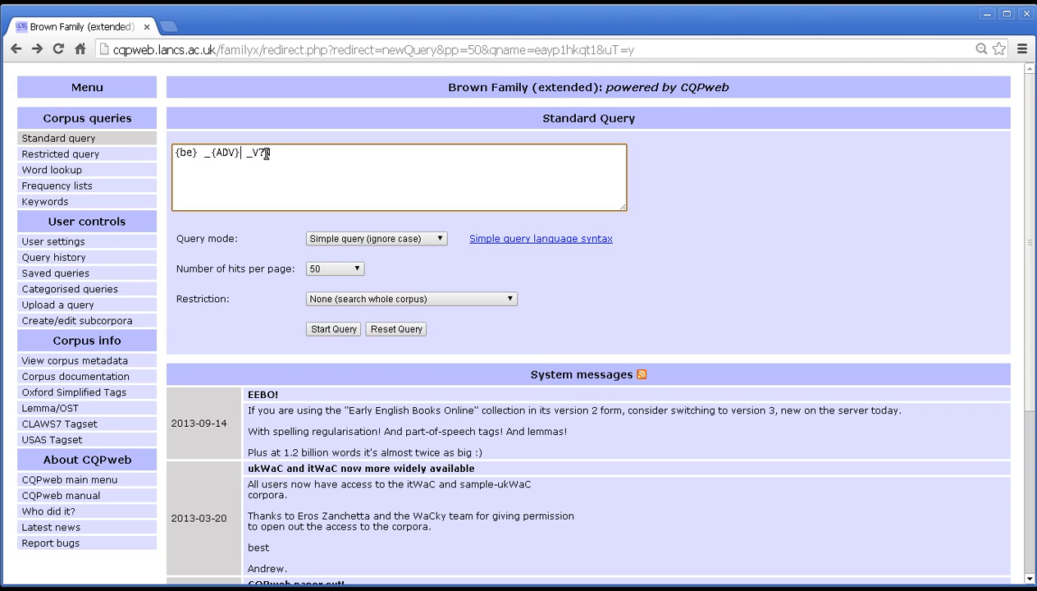
Make the adverb optional by wrapping its tag as "(_{ADV})?" in the query.
{"action": "type", "text": ")"}
{"action": "key", "text": "Left"}
{"action": "key", "text": "Left"}
{"action": "key", "text": "Left"}
{"action": "key", "text": "Left"}
{"action": "key", "text": "Left"}
{"action": "key", "text": "Left"}
{"action": "key", "text": "Left"}
{"action": "type", "text": "("}
{"action": "key", "text": "Right"}
{"action": "key", "text": "Right"}
{"action": "key", "text": "Right"}
{"action": "key", "text": "Right"}
{"action": "key", "text": "Right"}
{"action": "key", "text": "Right"}
{"action": "key", "text": "Right"}
{"action": "type", "text": "?"}
Highlight the question mark and the parenthesised adverb tag in the query text.
{"action": "key", "text": "shift+Right"}
{"action": "key", "text": "Left"}
{"action": "key", "text": "Left"}
{"action": "key", "text": "Left"}
{"action": "key", "text": "Left"}
{"action": "key", "text": "shift+Left"}
{"action": "key", "text": "Left"}
{"action": "key", "text": "shift+Left"}
{"action": "key", "text": "shift+Left"}
{"action": "key", "text": "shift+Left"}
{"action": "key", "text": "shift+Left"}
{"action": "key", "text": "shift+Left"}
{"action": "key", "text": "shift+Left"}
{"action": "key", "text": "shift+Left"}
{"action": "key", "text": "shift+Left"}
{"action": "key", "text": "Right"}
Run the query "{be} (_{ADV})? _V?N" and check the concordance for matches with and without an adverb.
{"action": "left_click", "coordinate": [320, 330]}
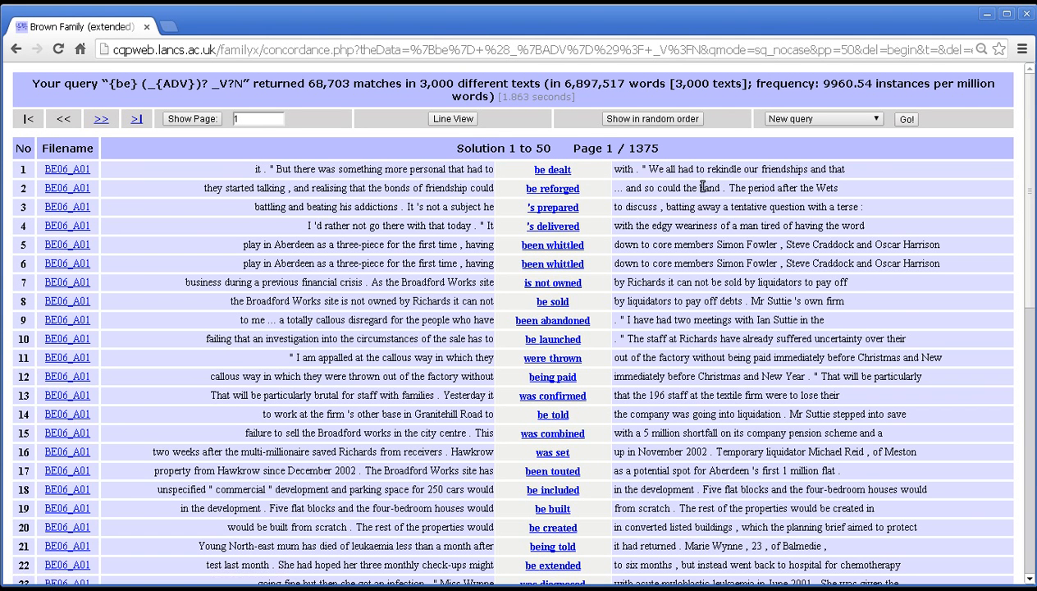
{"action": "middle_click", "coordinate": [683, 202]}
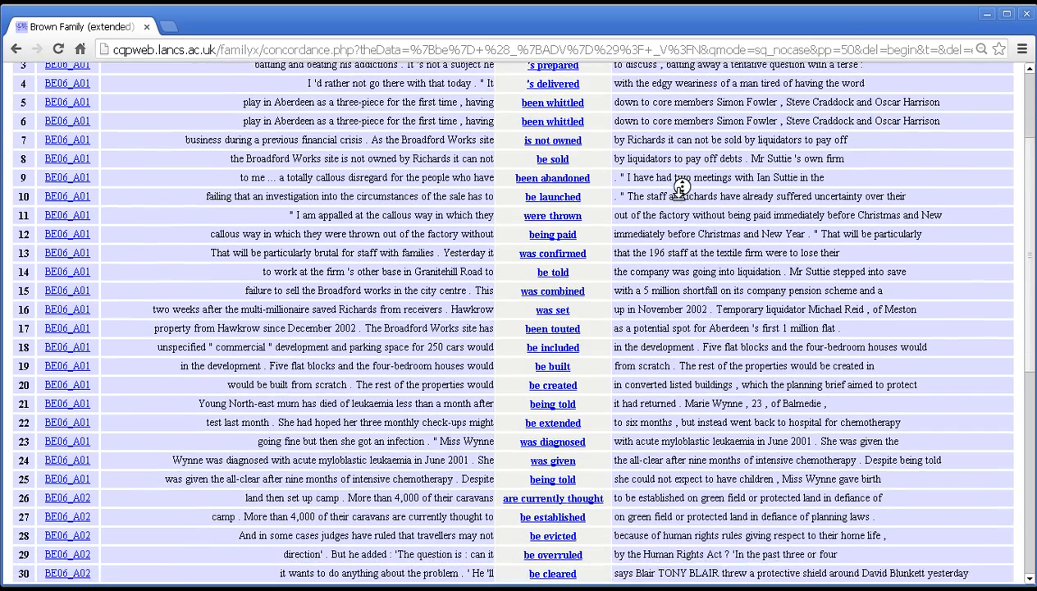
{"action": "middle_click", "coordinate": [679, 192]}
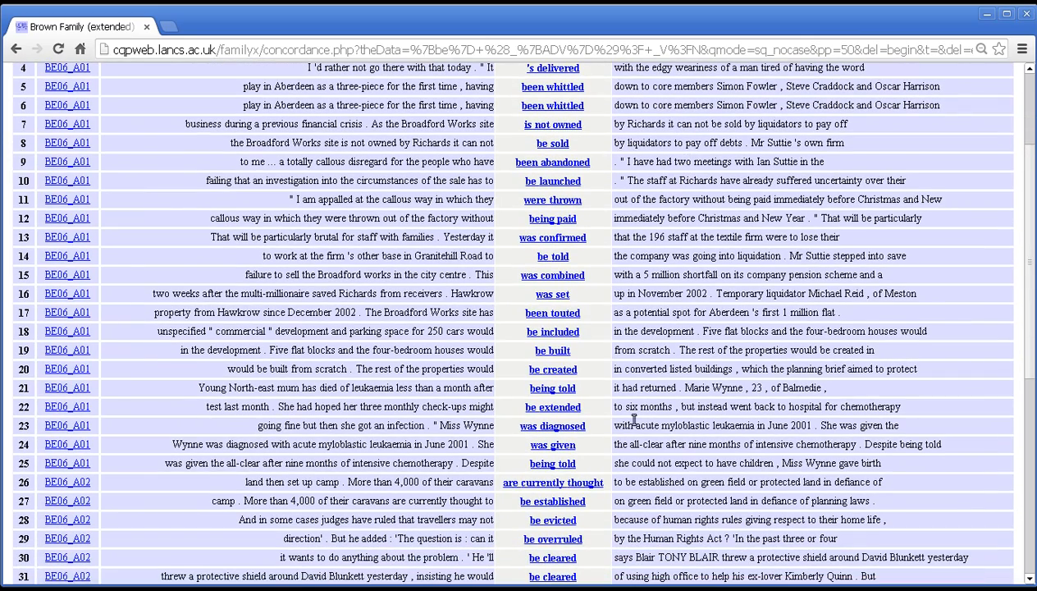
{"action": "mouse_move", "coordinate": [542, 487]}
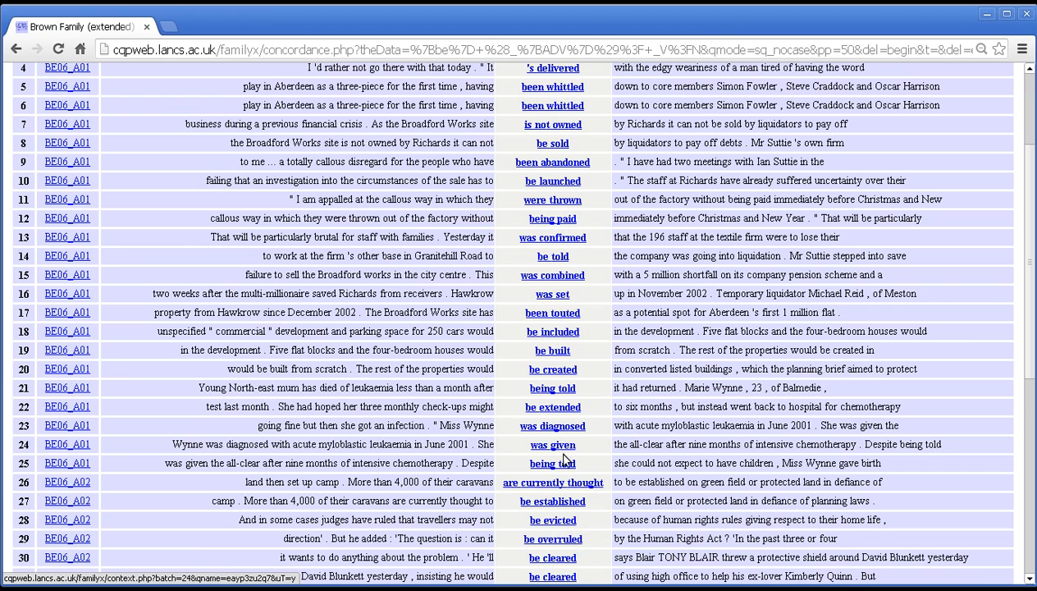
{"action": "middle_click", "coordinate": [681, 376]}
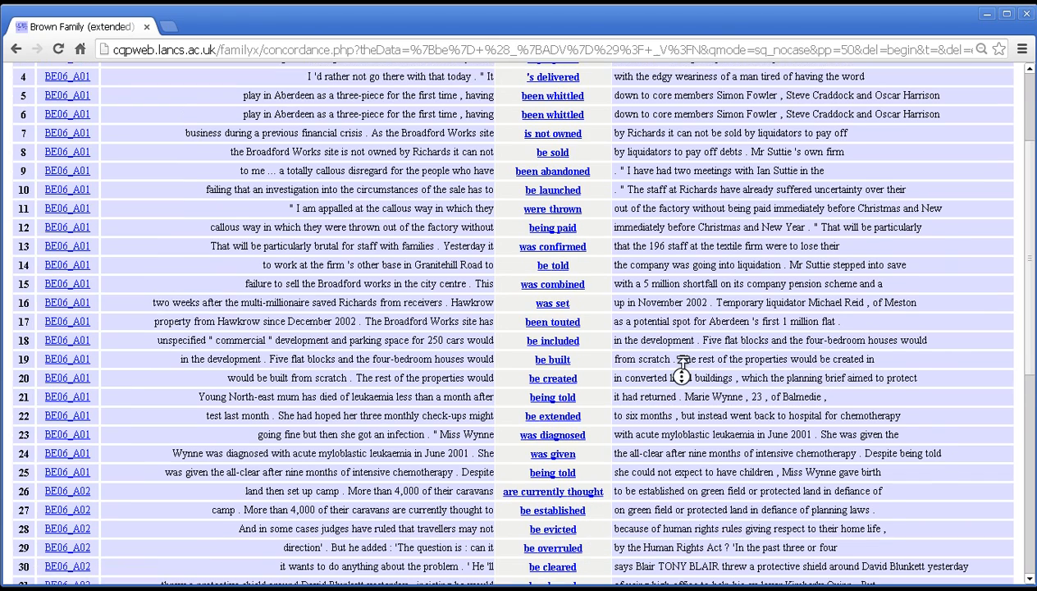
{"action": "middle_click", "coordinate": [682, 332]}
{"action": "middle_click", "coordinate": [684, 260]}
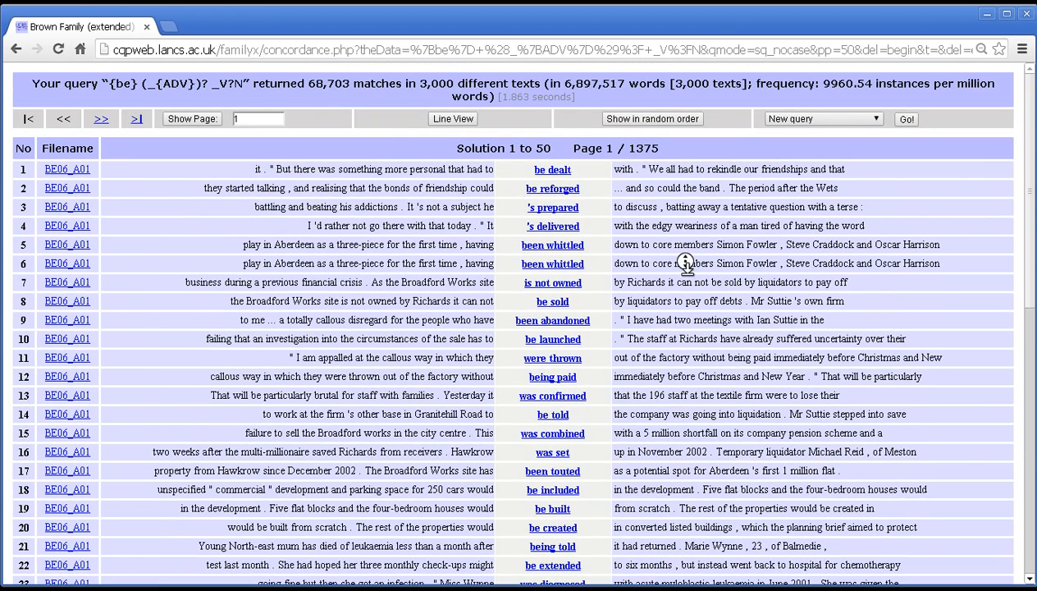
Return to the query form and replace the question mark after the parenthesised adverb tag with an asterisk, making "{be} (_{ADV})* _V?N".
{"action": "middle_click", "coordinate": [687, 274]}
{"action": "key", "text": "alt+Left"}
{"action": "left_click", "coordinate": [356, 153]}
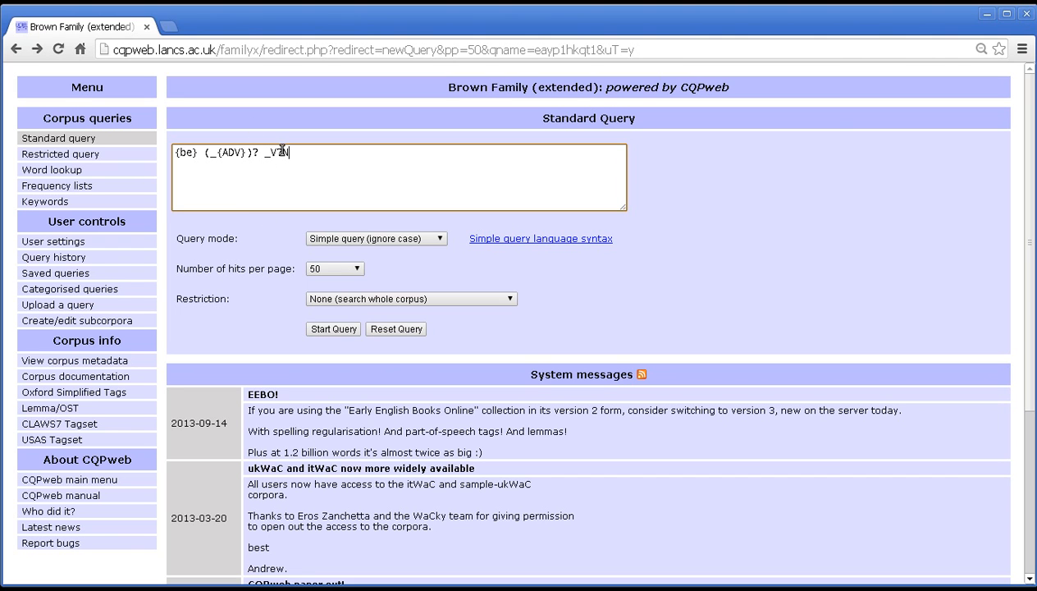
{"action": "left_click_drag", "start_coordinate": [259, 153], "coordinate": [205, 153]}
{"action": "left_click", "coordinate": [240, 153]}
{"action": "left_click_drag", "start_coordinate": [251, 152], "coordinate": [259, 154]}
{"action": "left_click", "coordinate": [257, 153]}
{"action": "left_click_drag", "start_coordinate": [257, 153], "coordinate": [252, 153]}
{"action": "type", "text": "*"}
{"action": "left_click_drag", "start_coordinate": [251, 153], "coordinate": [202, 143]}
{"action": "left_click", "coordinate": [257, 156]}
Run the query "{be} (_{ADV})* _V?N" and look through the first page of its concordance.
{"action": "left_click", "coordinate": [314, 331]}
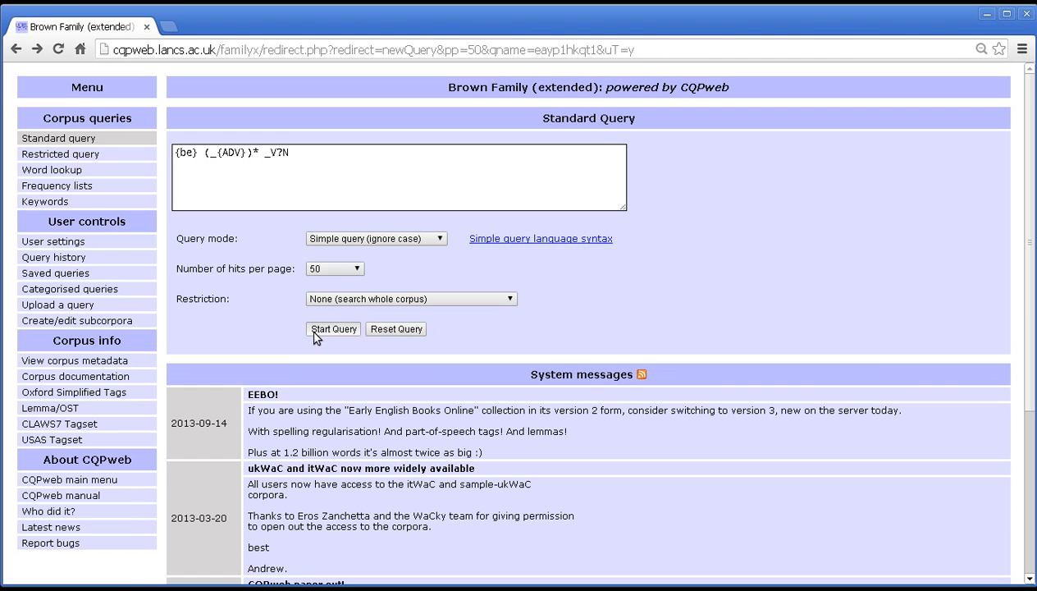
{"action": "left_click", "coordinate": [316, 335]}
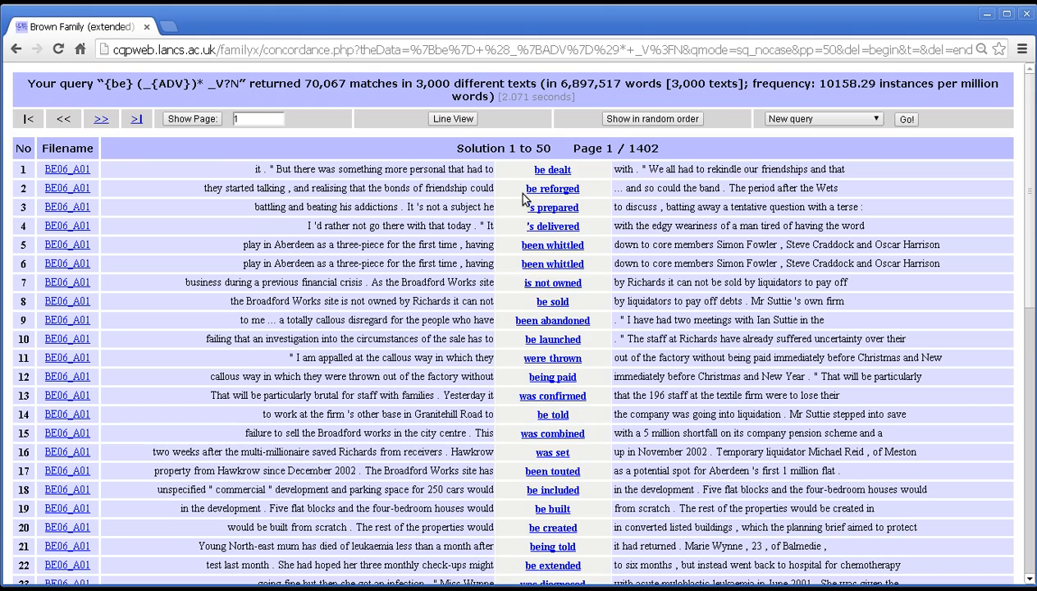
{"action": "middle_click", "coordinate": [670, 235]}
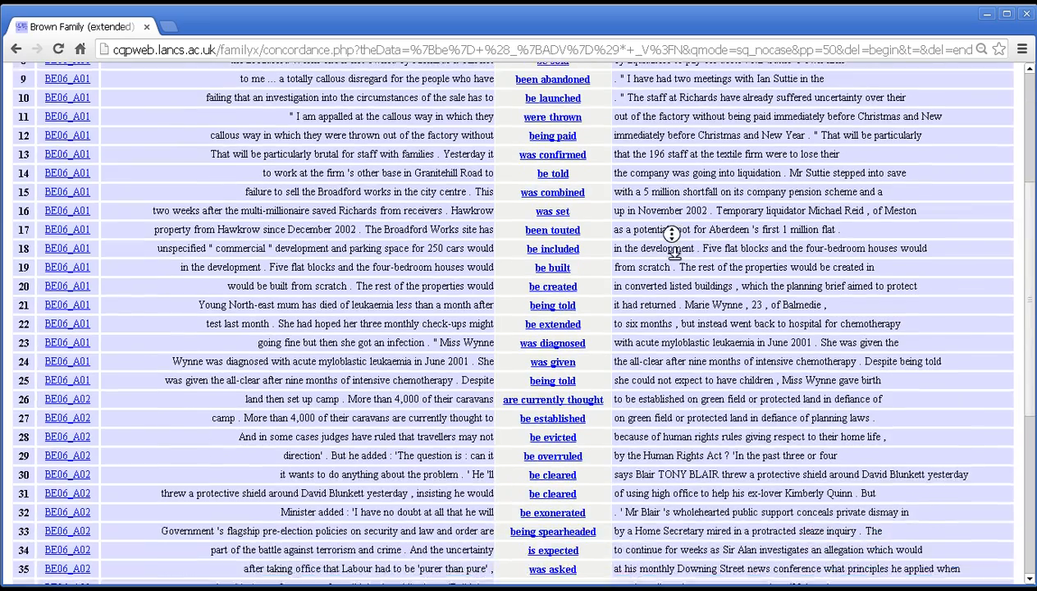
{"action": "middle_click", "coordinate": [674, 253]}
{"action": "mouse_move", "coordinate": [599, 362]}
{"action": "middle_click", "coordinate": [674, 250]}
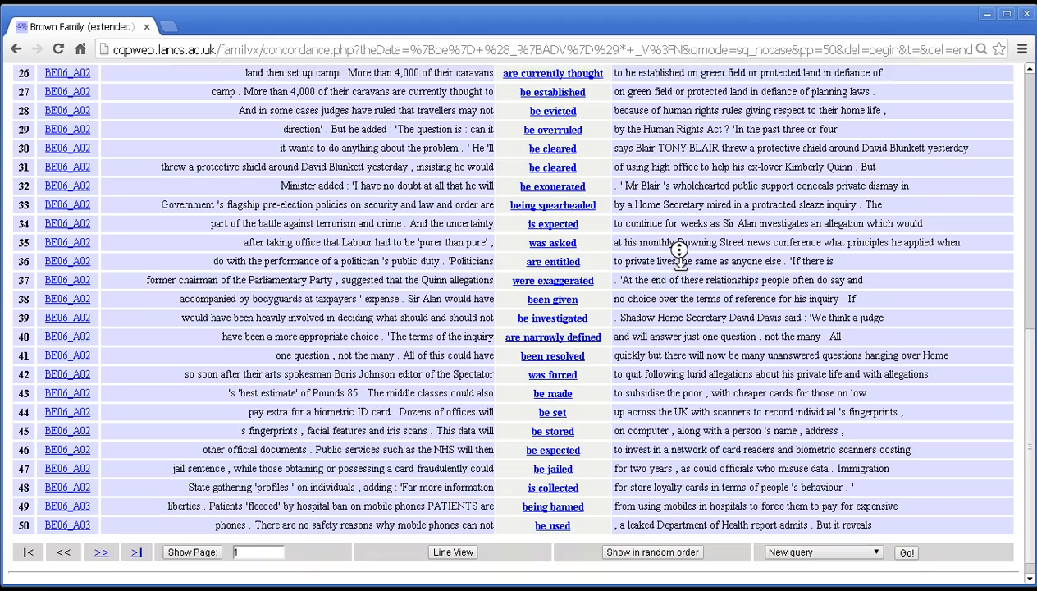
{"action": "middle_click", "coordinate": [675, 259]}
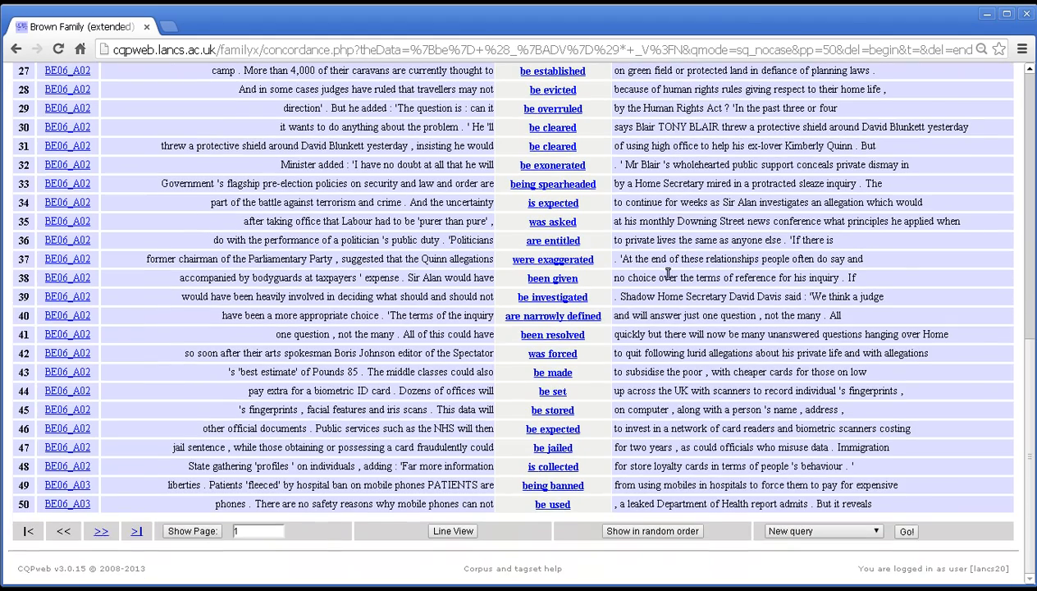
Open the second page of the concordance and look through matches 51 to 100 for adverbs between the verbs.
{"action": "left_click", "coordinate": [100, 531]}
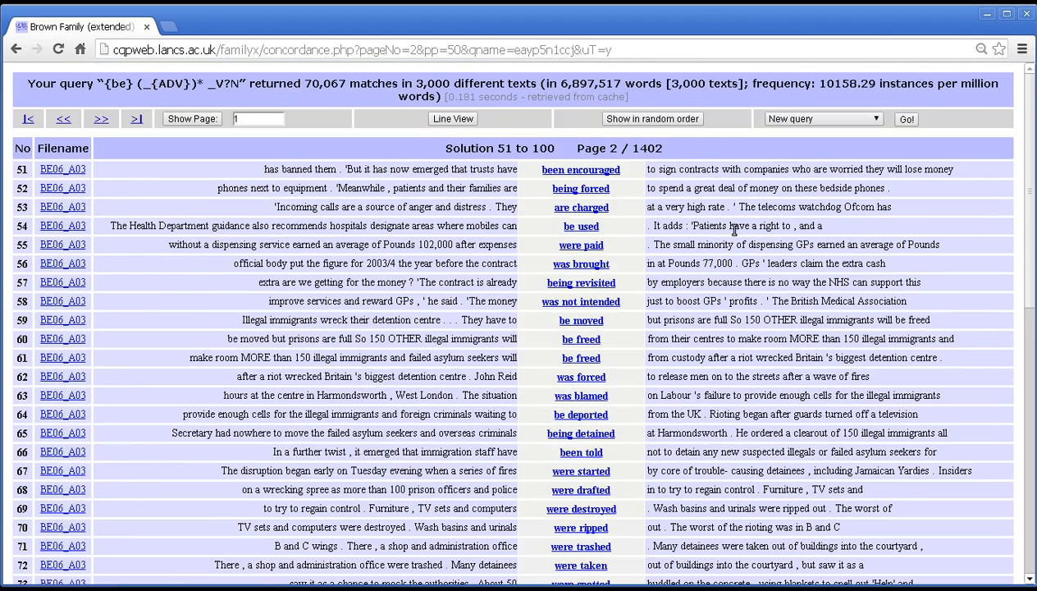
{"action": "middle_click", "coordinate": [730, 228]}
{"action": "middle_click", "coordinate": [722, 256]}
{"action": "middle_click", "coordinate": [724, 253]}
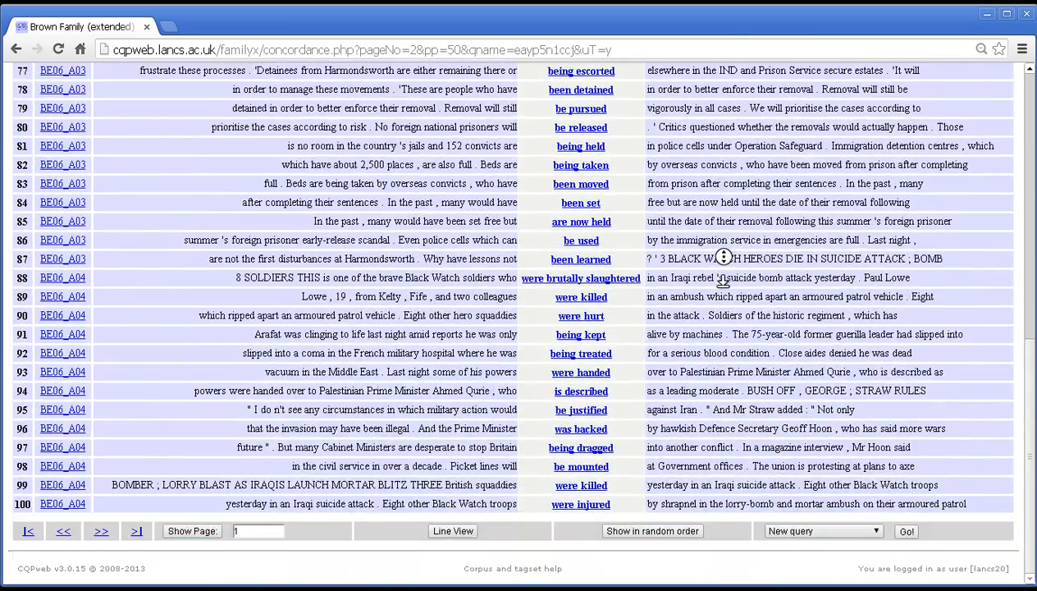
{"action": "middle_click", "coordinate": [724, 287]}
{"action": "middle_click", "coordinate": [764, 364]}
{"action": "middle_click", "coordinate": [758, 217]}
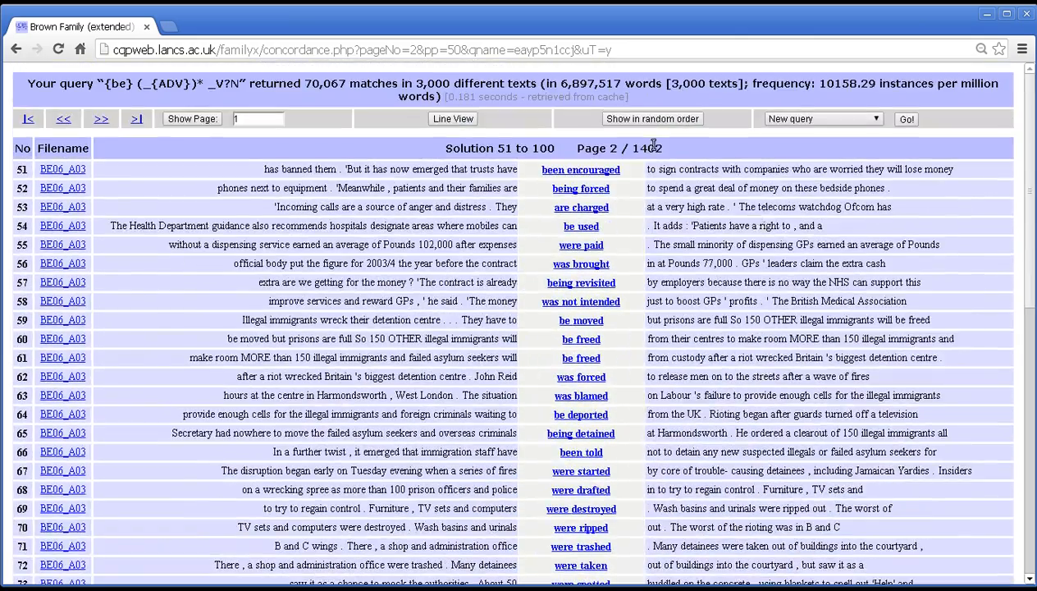
Return to the query form and replace the asterisk after the adverb group with a plus, making "{be} (_{ADV})+ _V?N".
{"action": "left_click", "coordinate": [15, 49]}
{"action": "left_click", "coordinate": [16, 49]}
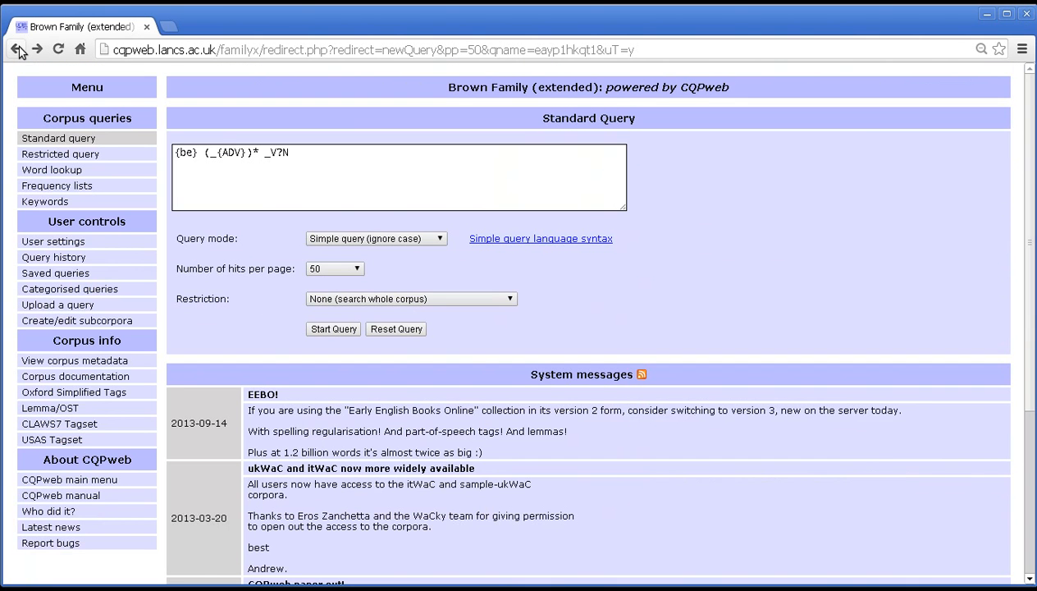
{"action": "left_click", "coordinate": [259, 155]}
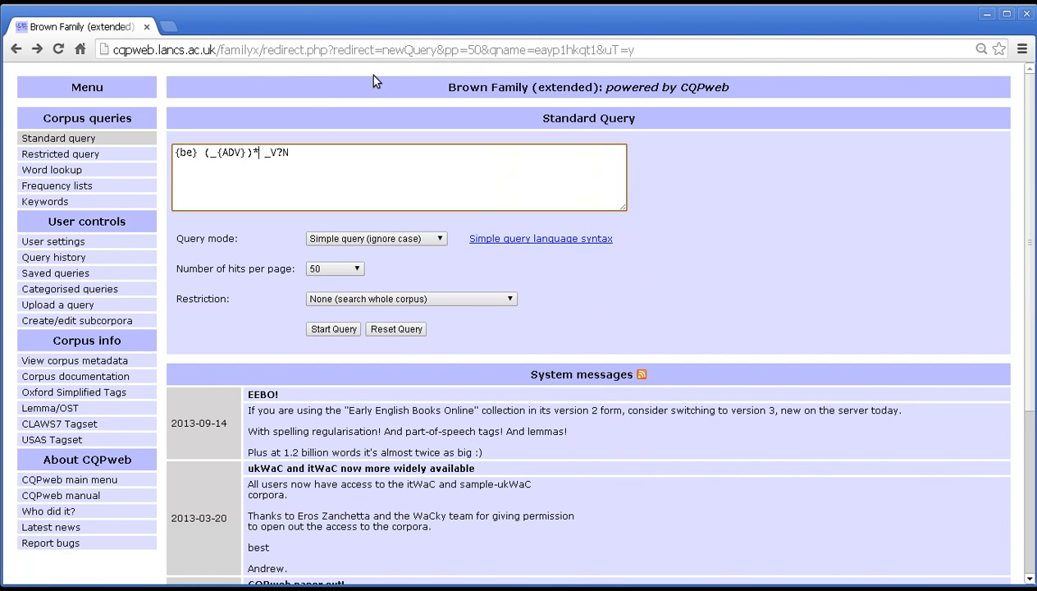
{"action": "key", "text": "BackSpace"}
{"action": "type", "text": "+"}
Run the query "{be} (_{ADV})+ _V?N" and highlight the match "were not seriously hurt" in the concordance.
{"action": "left_click", "coordinate": [322, 329]}
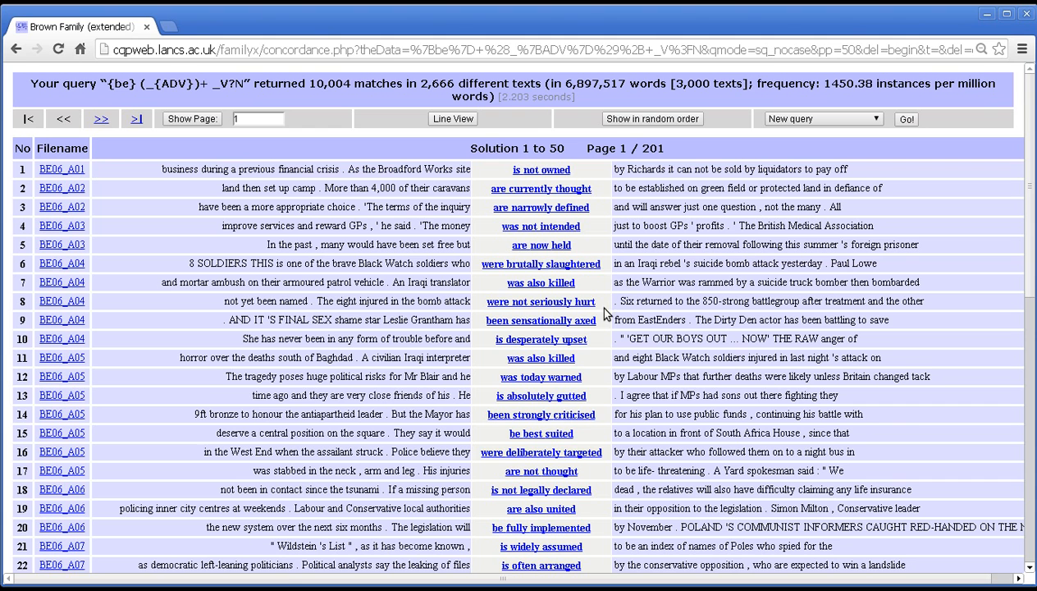
{"action": "left_click_drag", "start_coordinate": [601, 303], "coordinate": [484, 304]}
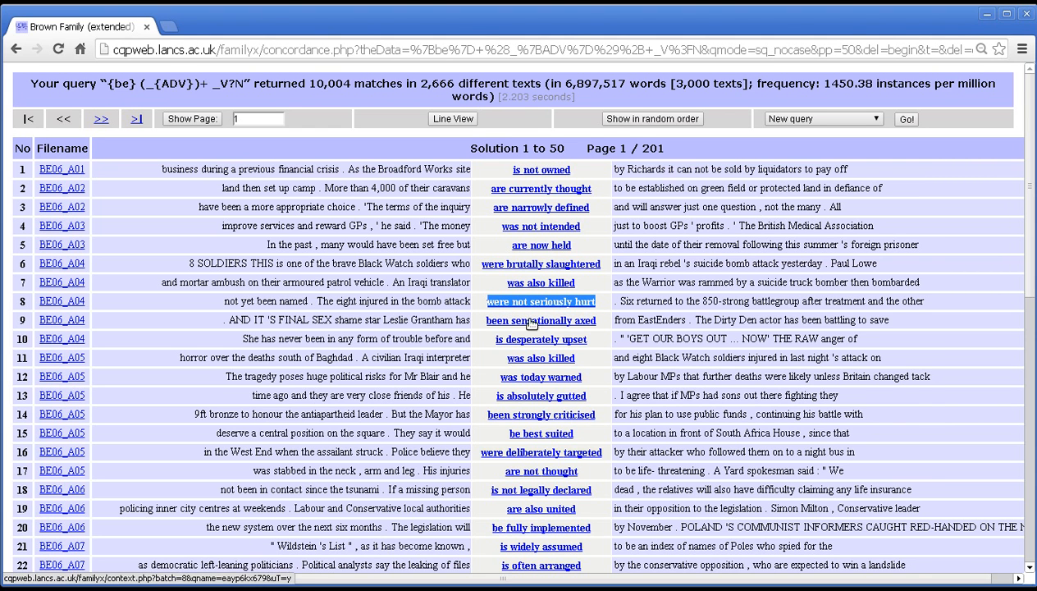
{"action": "left_click", "coordinate": [688, 283]}
Examine the rest of the first results page for matches with one or more adverbs between "be" and the participle.
{"action": "middle_click", "coordinate": [714, 274]}
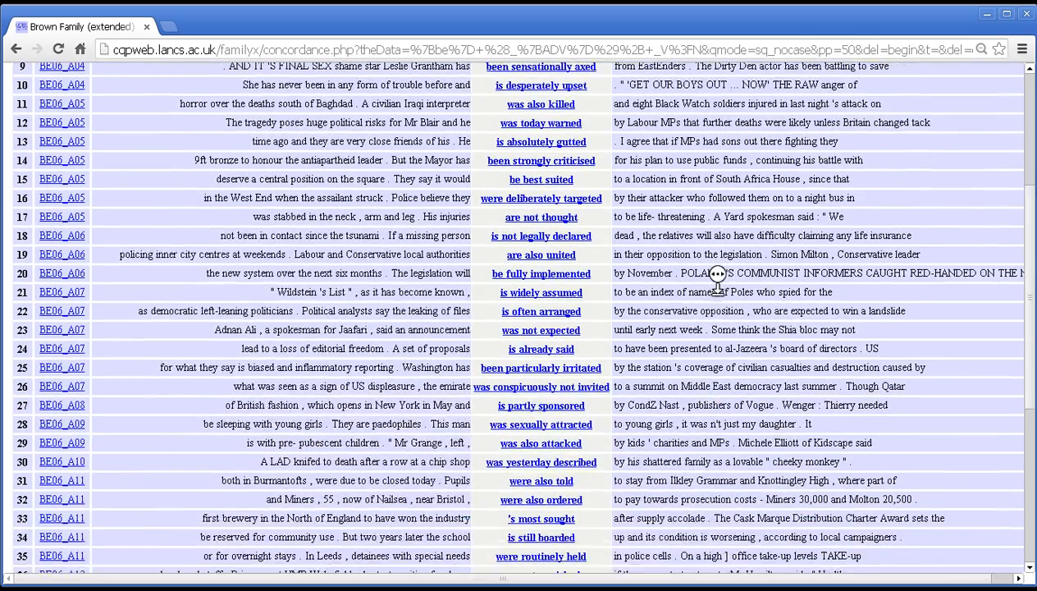
{"action": "middle_click", "coordinate": [719, 284]}
{"action": "middle_click", "coordinate": [711, 284]}
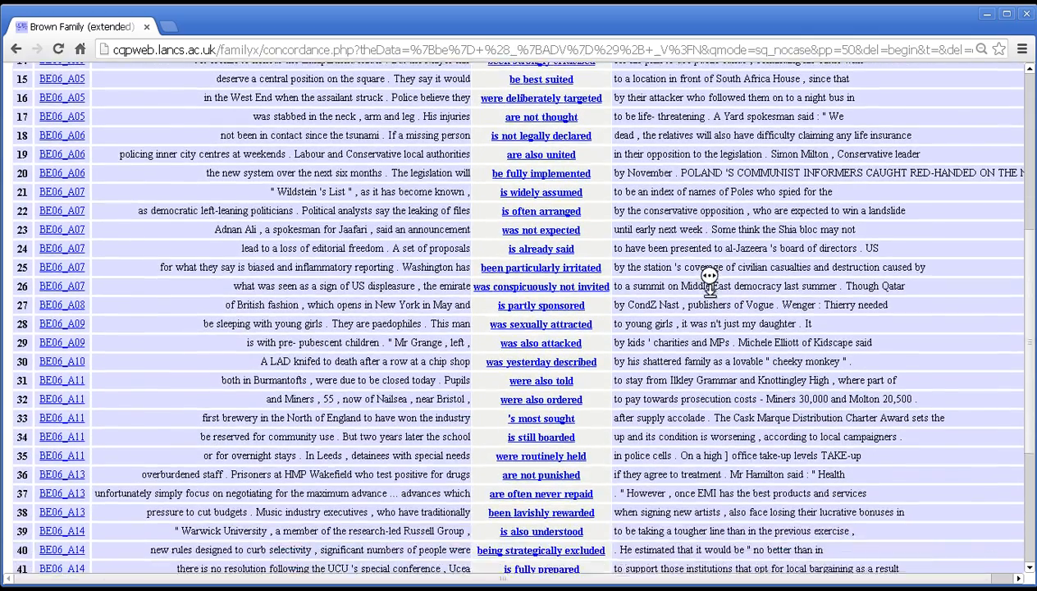
{"action": "middle_click", "coordinate": [711, 251]}
{"action": "middle_click", "coordinate": [708, 246]}
{"action": "middle_click", "coordinate": [703, 262]}
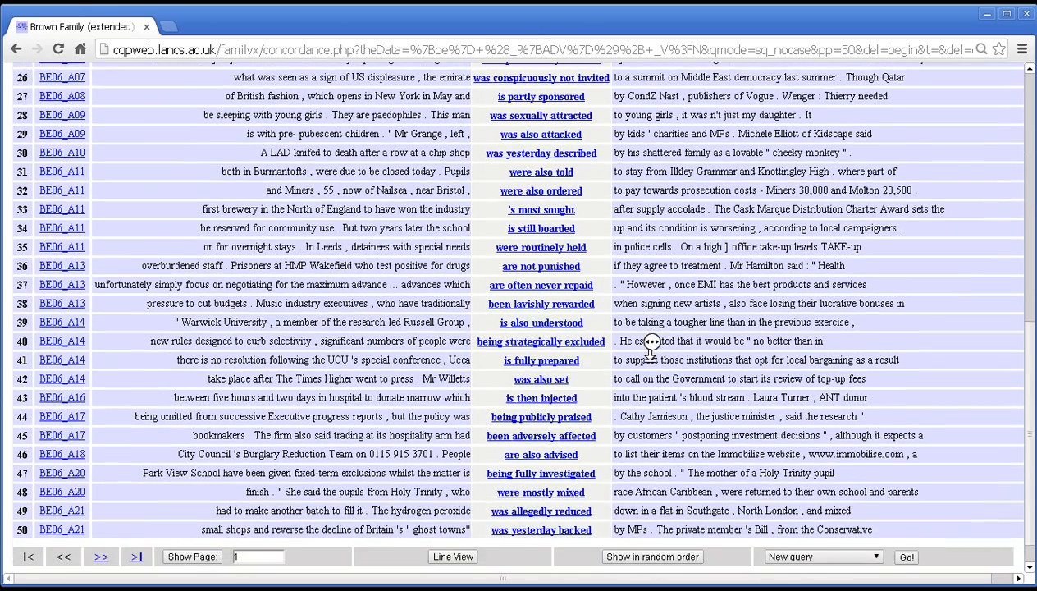
{"action": "middle_click", "coordinate": [653, 359]}
{"action": "middle_click", "coordinate": [695, 382]}
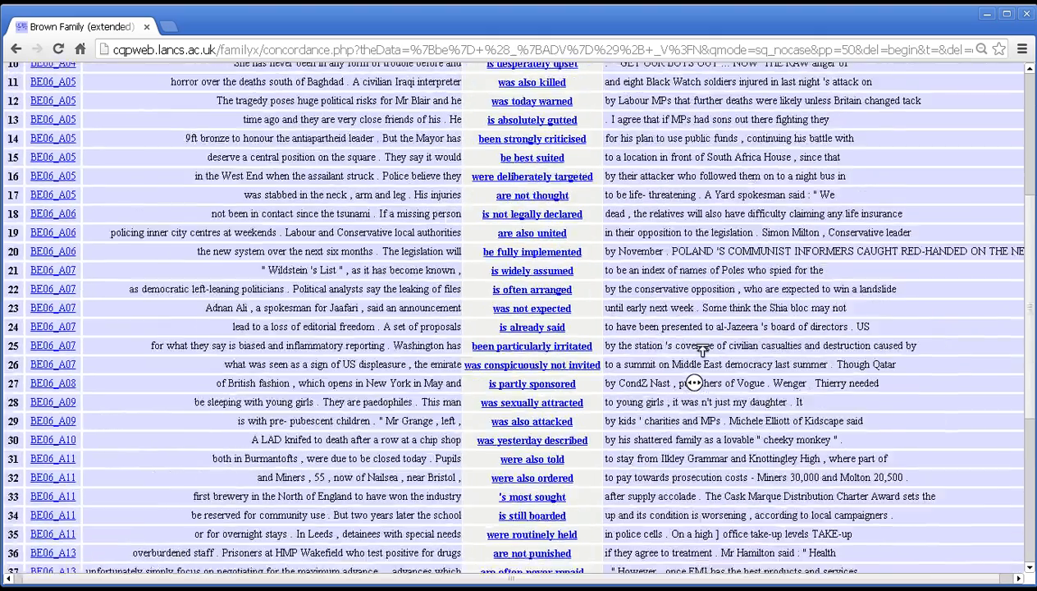
{"action": "middle_click", "coordinate": [696, 340]}
{"action": "scroll", "coordinate": [672, 443], "scroll_direction": "up", "scroll_amount": 5}
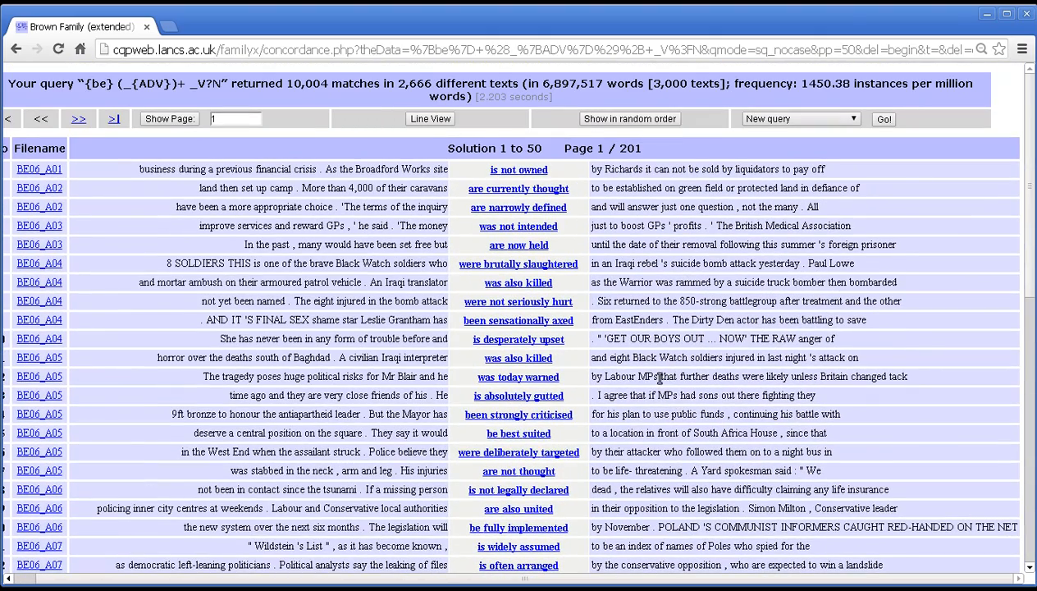
Leave the concordance and go back to the query form that still holds "{be} (_{ADV})+ _V?N".
{"action": "left_click_drag", "start_coordinate": [332, 83], "coordinate": [282, 83]}
{"action": "left_click", "coordinate": [796, 228]}
{"action": "left_click", "coordinate": [881, 122]}
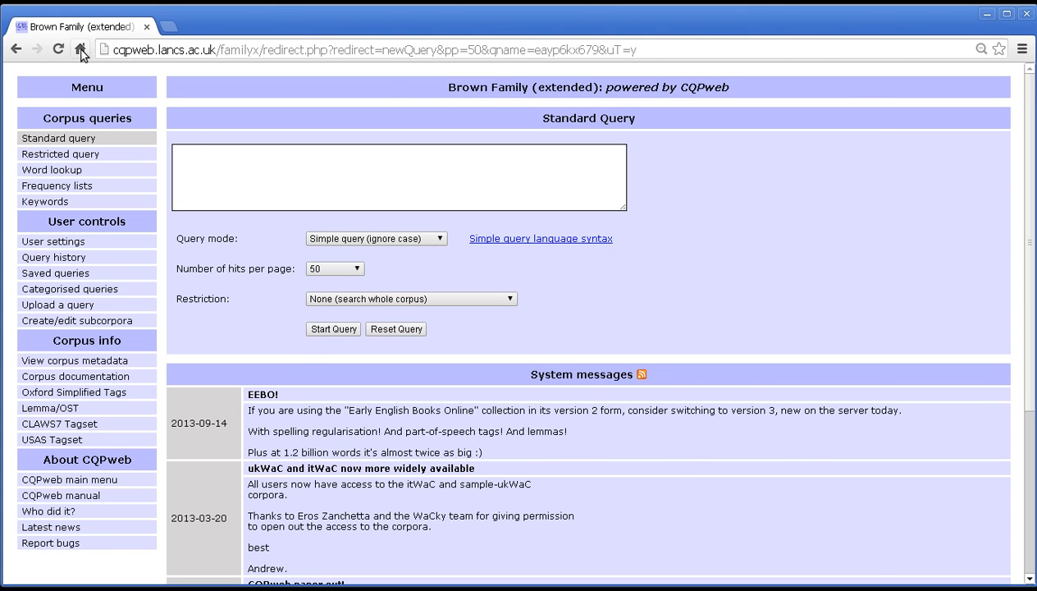
{"action": "left_click", "coordinate": [16, 49]}
{"action": "left_click", "coordinate": [15, 49]}
{"action": "left_click", "coordinate": [311, 154]}
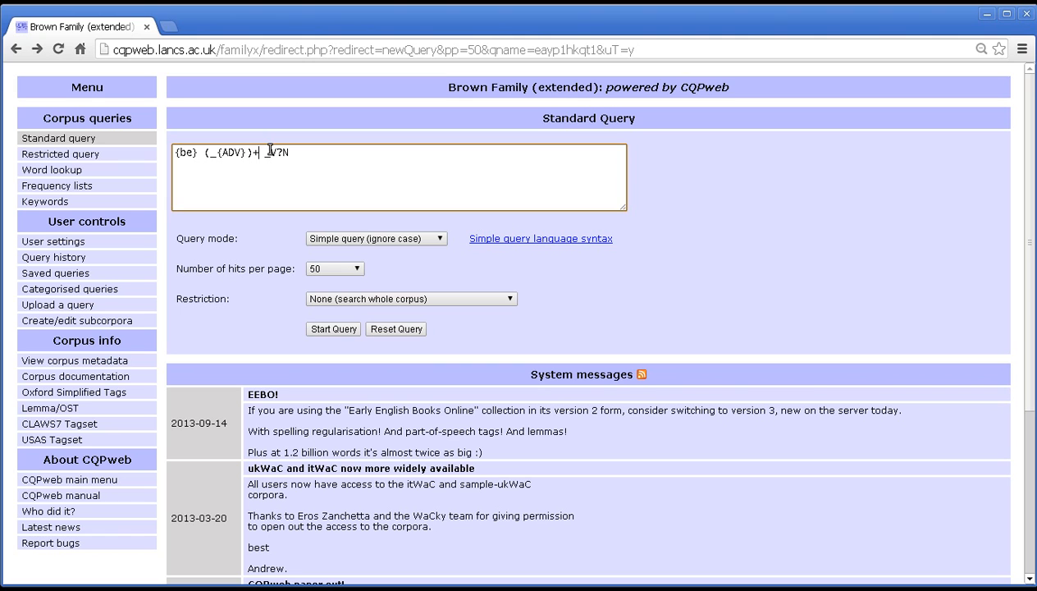
Write the repetition operators "? * +" below the query, highlight them one by one, and delete them again.
{"action": "key", "text": "Return"}
{"action": "key", "text": "Return"}
{"action": "type", "text": "? * +"}
{"action": "double_click", "coordinate": [174, 177]}
{"action": "double_click", "coordinate": [188, 177]}
{"action": "double_click", "coordinate": [201, 177]}
{"action": "left_click", "coordinate": [244, 176]}
{"action": "left_click_drag", "start_coordinate": [282, 181], "coordinate": [162, 179]}
{"action": "key", "text": "BackSpace"}
{"action": "key", "text": "Return"}
Replace the plus after the adverb group with "{3,5}" and run the query "{be} (_{ADV}){3,5} _V?N".
{"action": "left_click_drag", "start_coordinate": [252, 152], "coordinate": [260, 153]}
{"action": "key", "text": "BackSpace"}
{"action": "type", "text": "{}"}
{"action": "type", "text": "2"}
{"action": "key", "text": "BackSpace"}
{"action": "type", "text": "3,5"}
{"action": "left_click", "coordinate": [333, 332]}
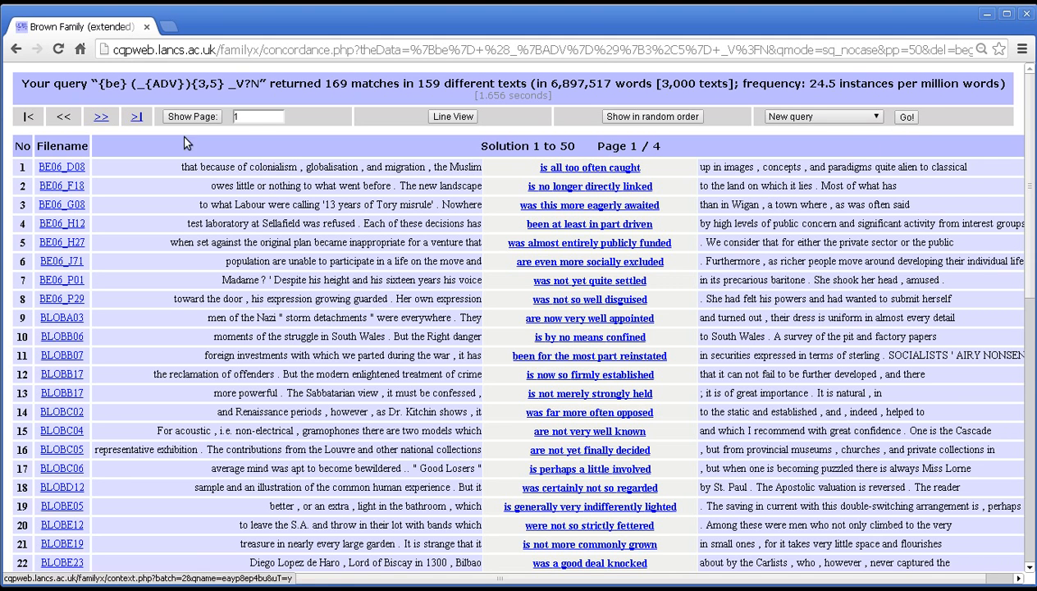
Return to the query form and highlight the "{3,5}" repetition range and the bracketed adverb tag in the query text.
{"action": "left_click", "coordinate": [14, 51]}
{"action": "left_click", "coordinate": [330, 173]}
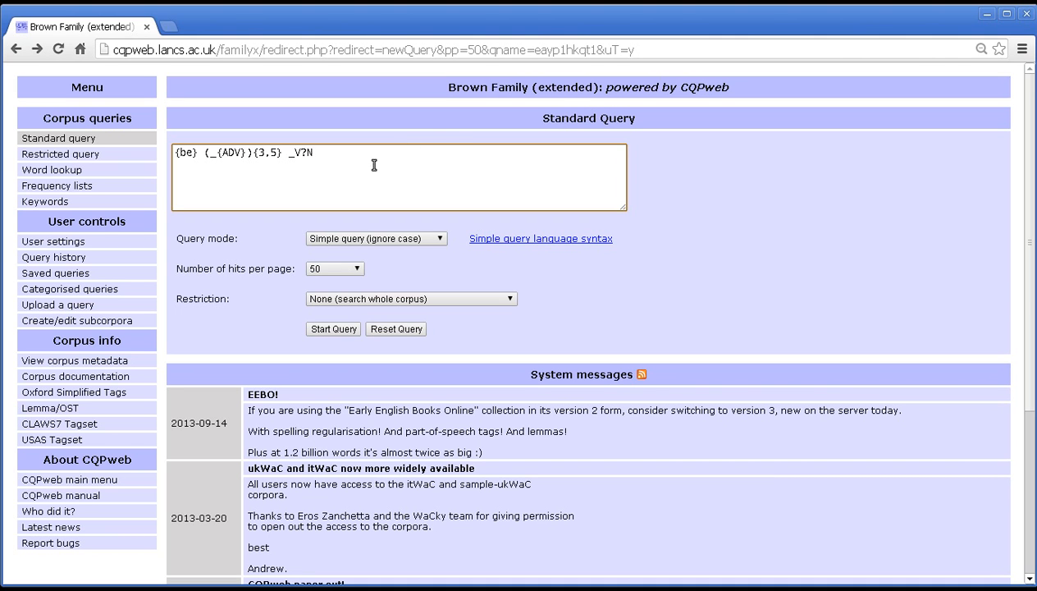
{"action": "left_click_drag", "start_coordinate": [283, 153], "coordinate": [253, 156]}
{"action": "left_click", "coordinate": [259, 154]}
{"action": "double_click", "coordinate": [260, 154]}
{"action": "left_click", "coordinate": [333, 154]}
{"action": "left_click", "coordinate": [207, 152]}
{"action": "type", "text": "("}
{"action": "left_click_drag", "start_coordinate": [248, 152], "coordinate": [214, 159]}
{"action": "left_click", "coordinate": [213, 157]}
{"action": "left_click_drag", "start_coordinate": [247, 155], "coordinate": [216, 155]}
Replace the whole query with "(_{A}|_{ADV})+ thing" to find one or more adjectives or adverbs before "thing".
{"action": "left_click_drag", "start_coordinate": [330, 162], "coordinate": [117, 153]}
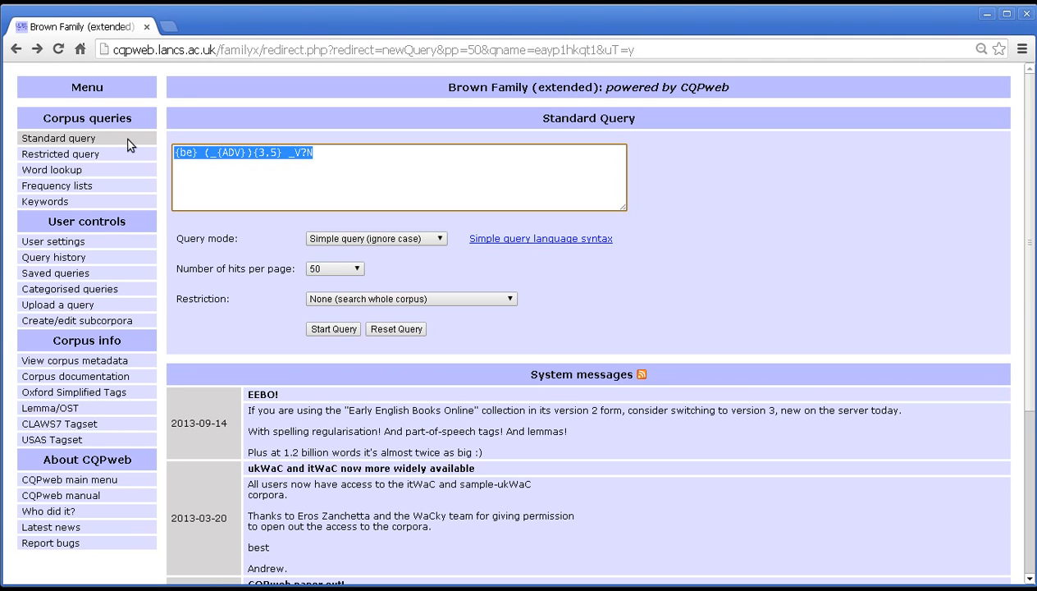
{"action": "type", "text": "thing"}
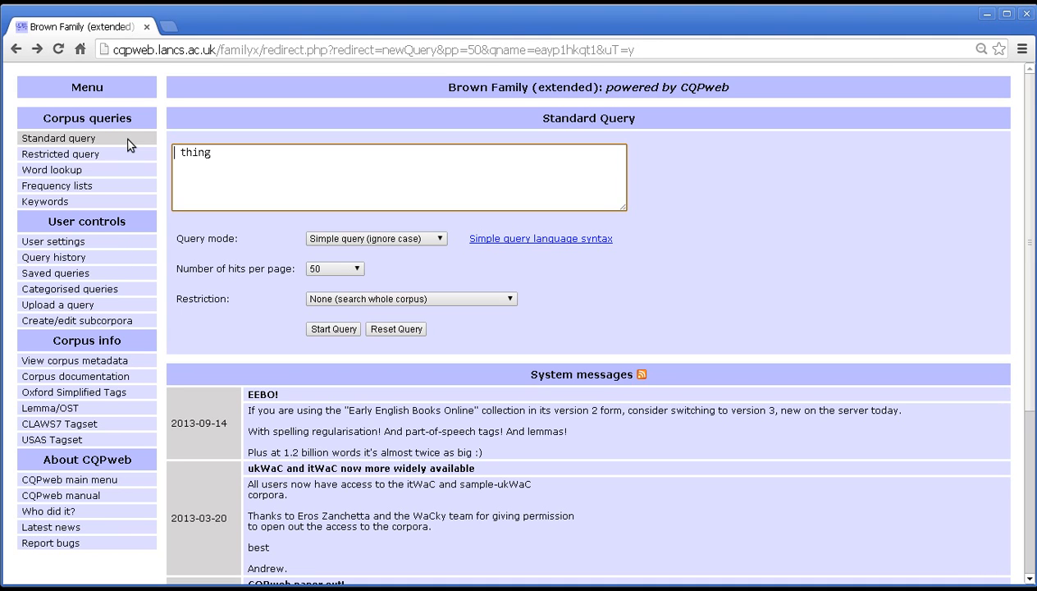
{"action": "type", "text": "~"}
{"action": "key", "text": "BackSpace"}
{"action": "type", "text": "(_{A}|_ADV}"}
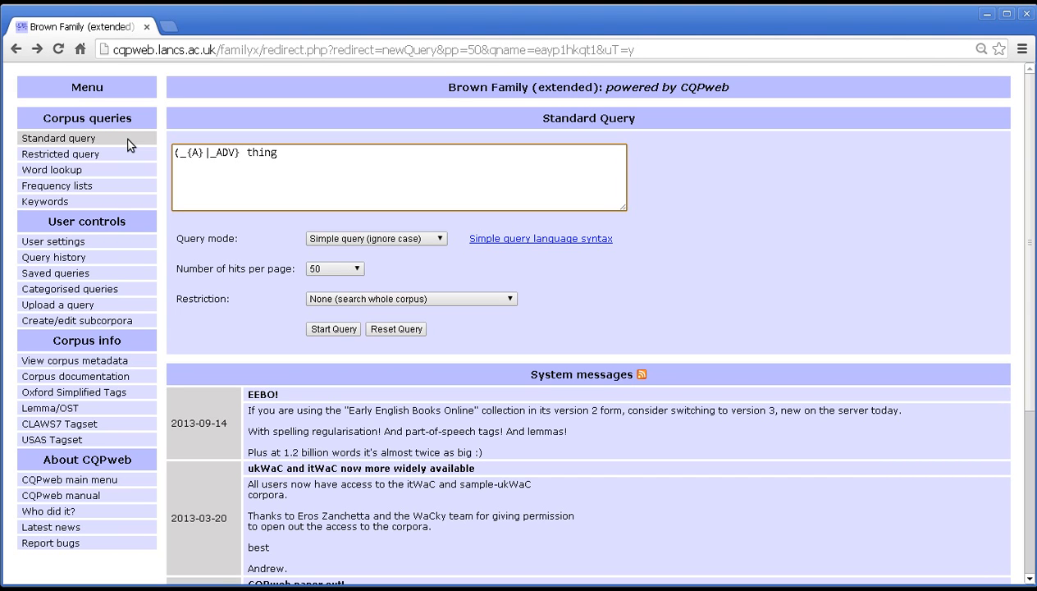
{"action": "key", "text": "Left"}
{"action": "key", "text": "Left"}
{"action": "key", "text": "Left"}
{"action": "key", "text": "Left"}
{"action": "type", "text": "{ADV})+"}
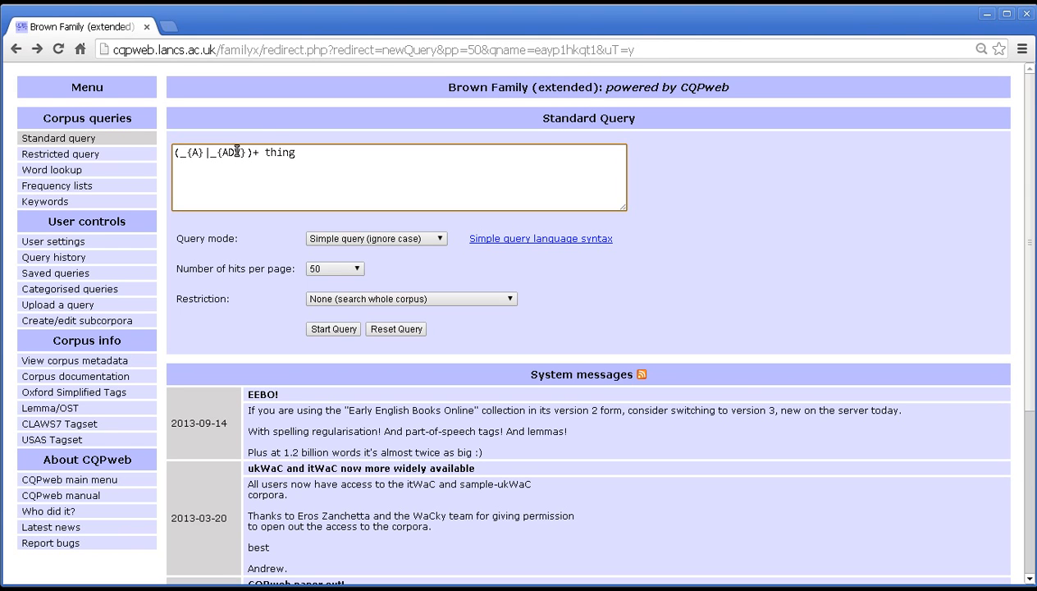
Run the query "(_{A}|_{ADV})+ thing" and look through the first page of its concordance.
{"action": "left_click", "coordinate": [341, 332]}
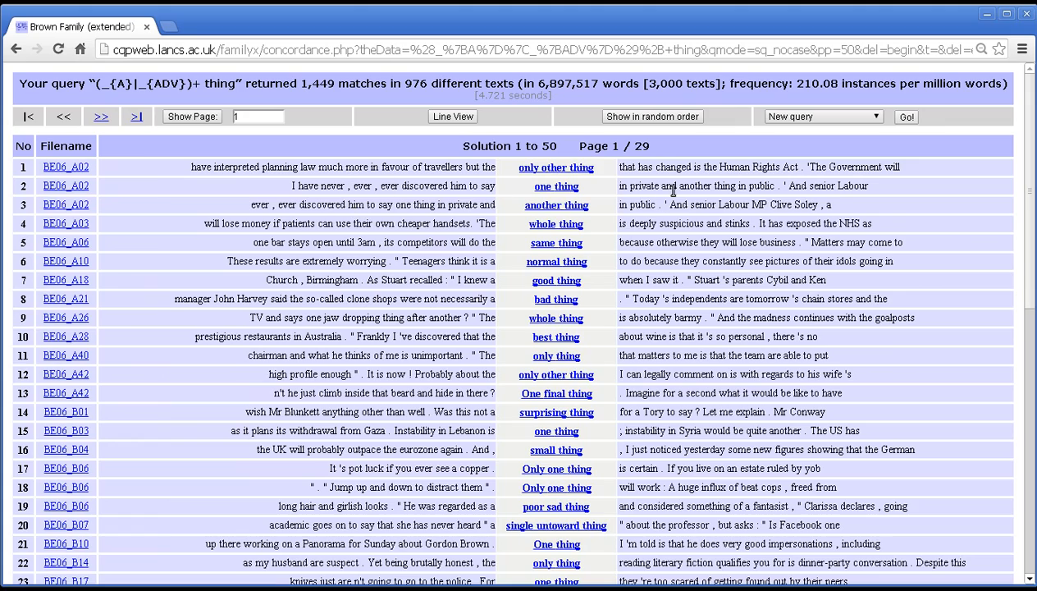
{"action": "scroll", "coordinate": [712, 193], "scroll_direction": "down", "scroll_amount": 1}
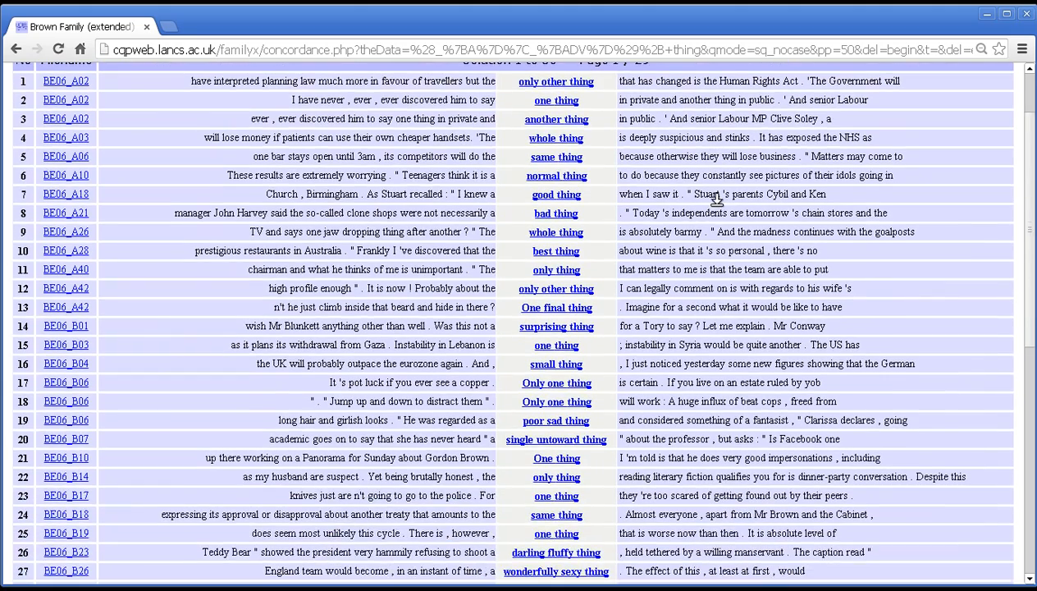
{"action": "scroll", "coordinate": [725, 189], "scroll_direction": "down", "scroll_amount": 3}
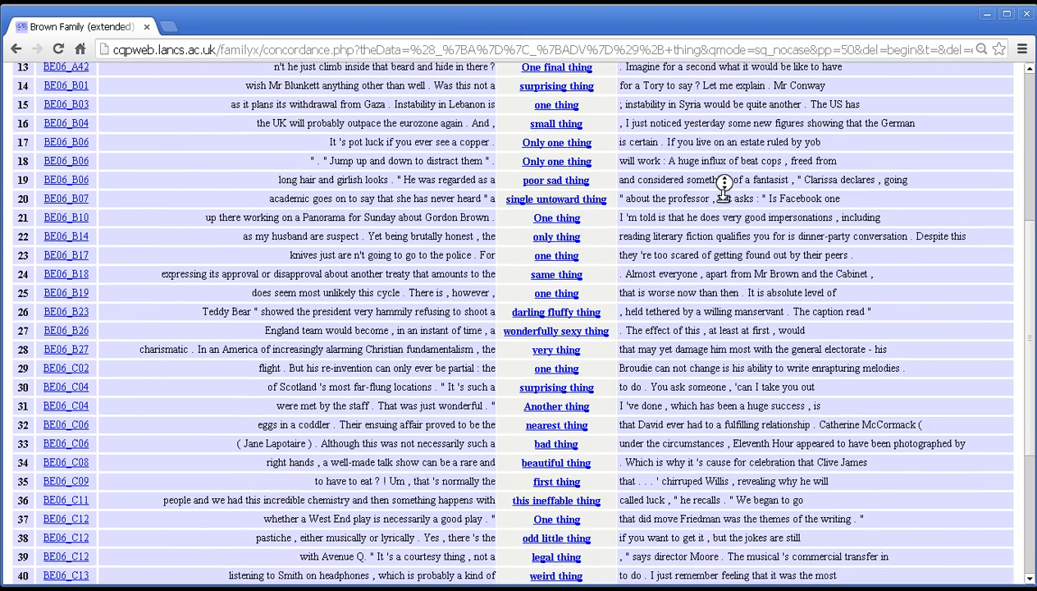
{"action": "middle_click", "coordinate": [723, 195]}
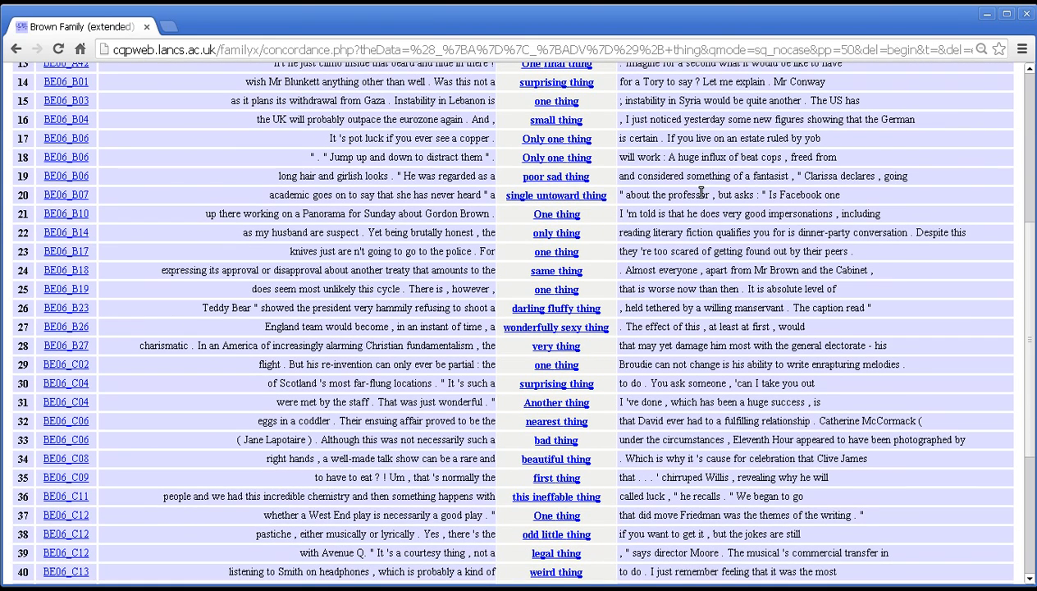
{"action": "scroll", "coordinate": [718, 190], "scroll_direction": "down", "scroll_amount": 1}
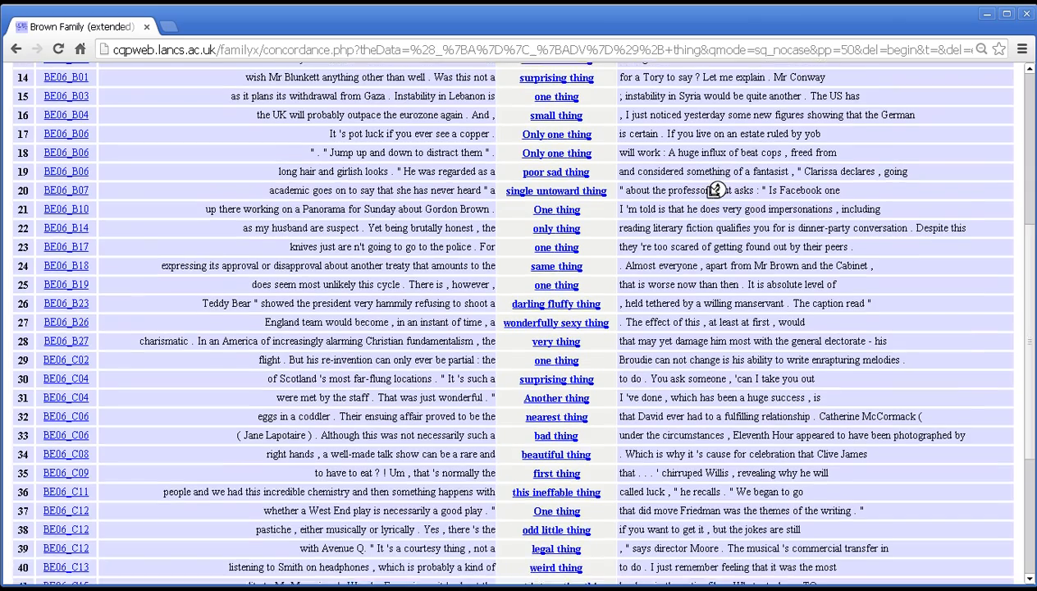
{"action": "scroll", "coordinate": [715, 190], "scroll_direction": "down", "scroll_amount": 2}
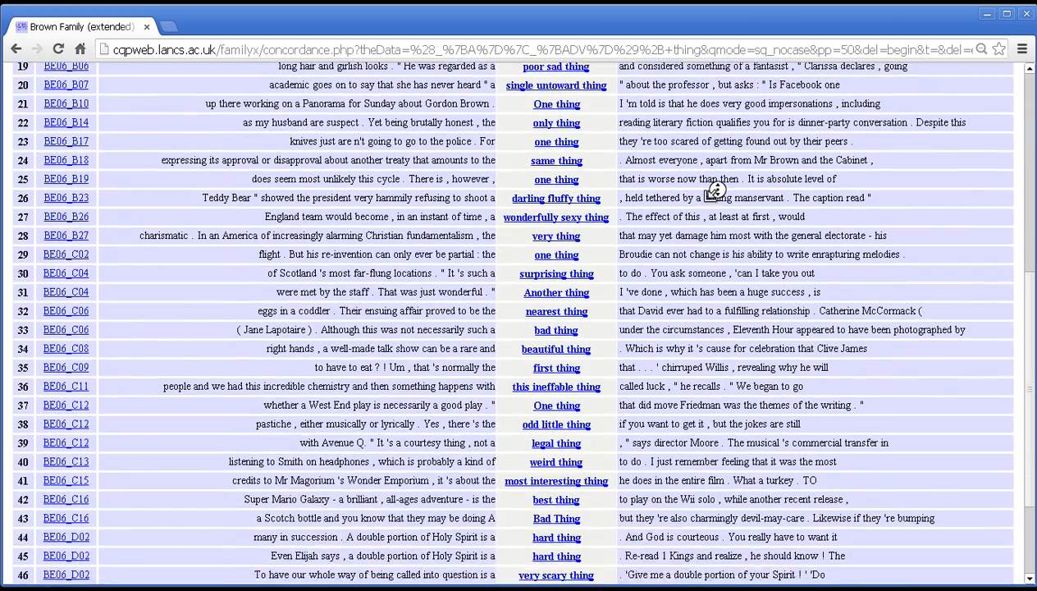
{"action": "scroll", "coordinate": [716, 189], "scroll_direction": "down", "scroll_amount": 1}
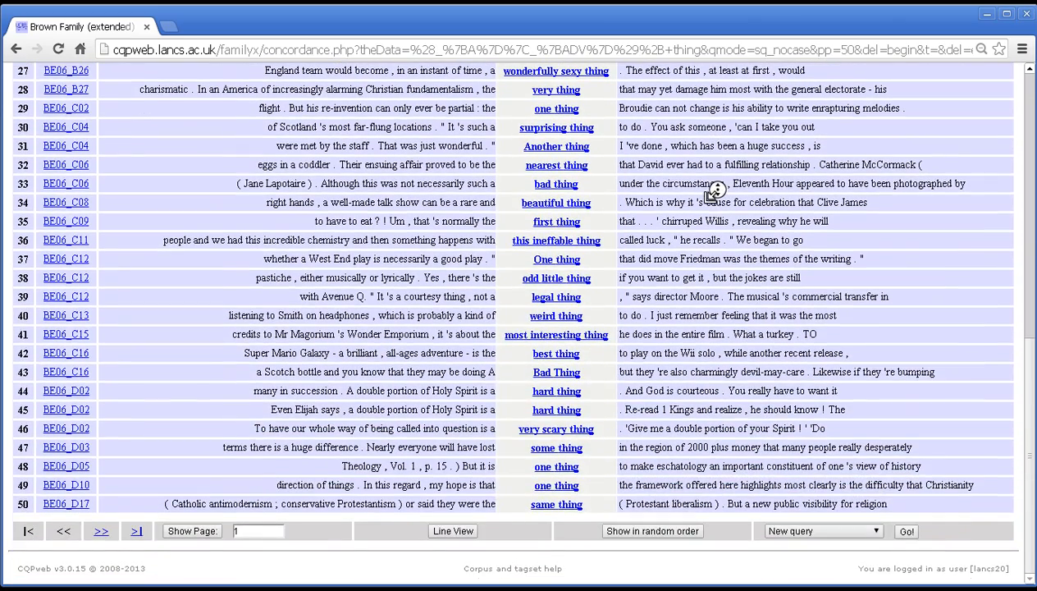
{"action": "scroll", "coordinate": [696, 395], "scroll_direction": "up", "scroll_amount": 5}
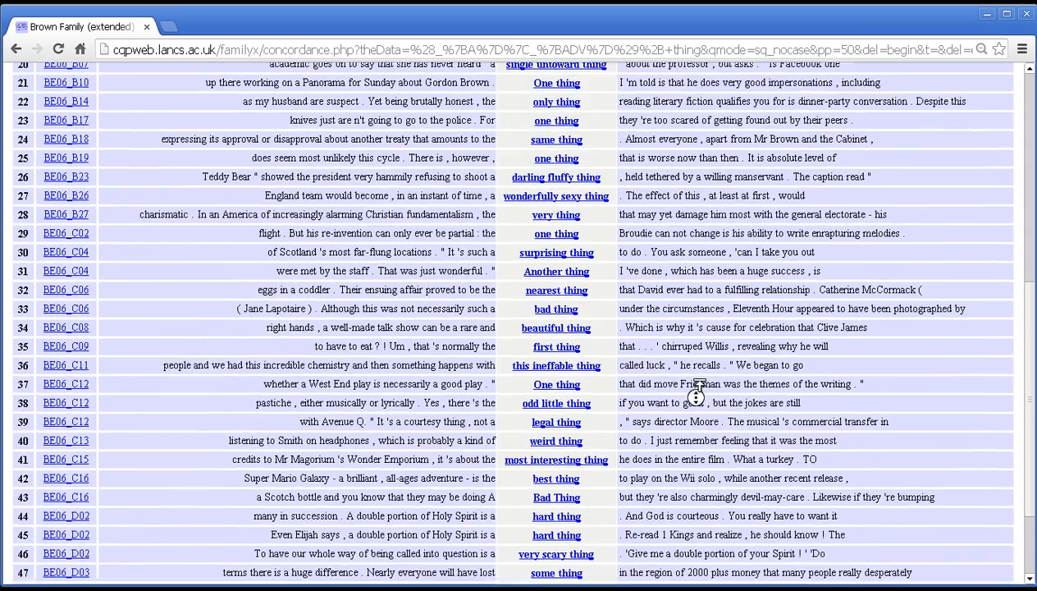
{"action": "scroll", "coordinate": [706, 354], "scroll_direction": "up", "scroll_amount": 5}
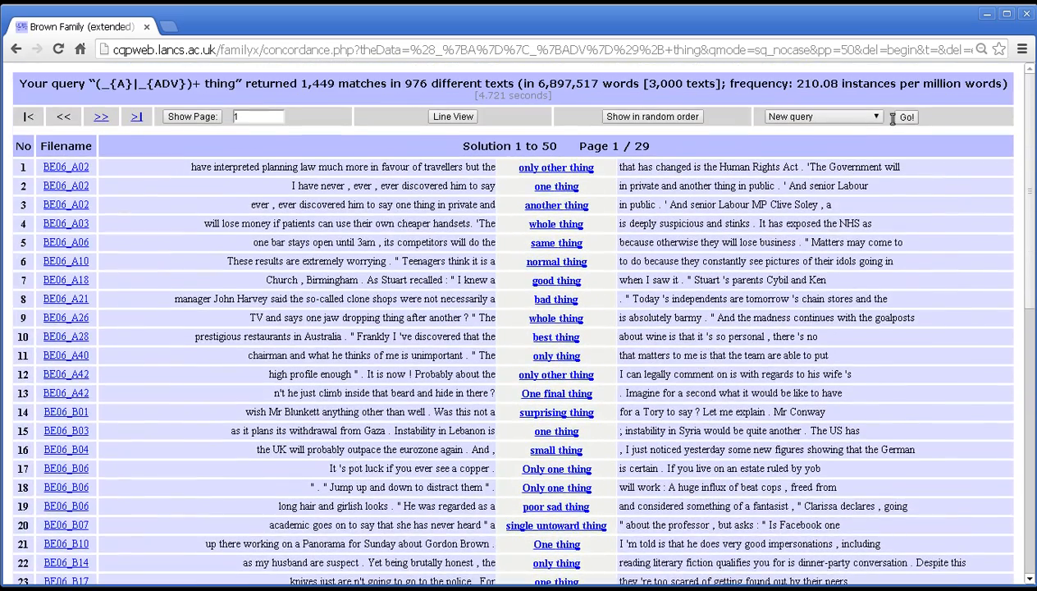
Start a new blank standard query from the "(_{A}|_{ADV})+ thing" results and make the query text ready for entry.
{"action": "left_click", "coordinate": [903, 119]}
{"action": "left_click", "coordinate": [483, 155]}
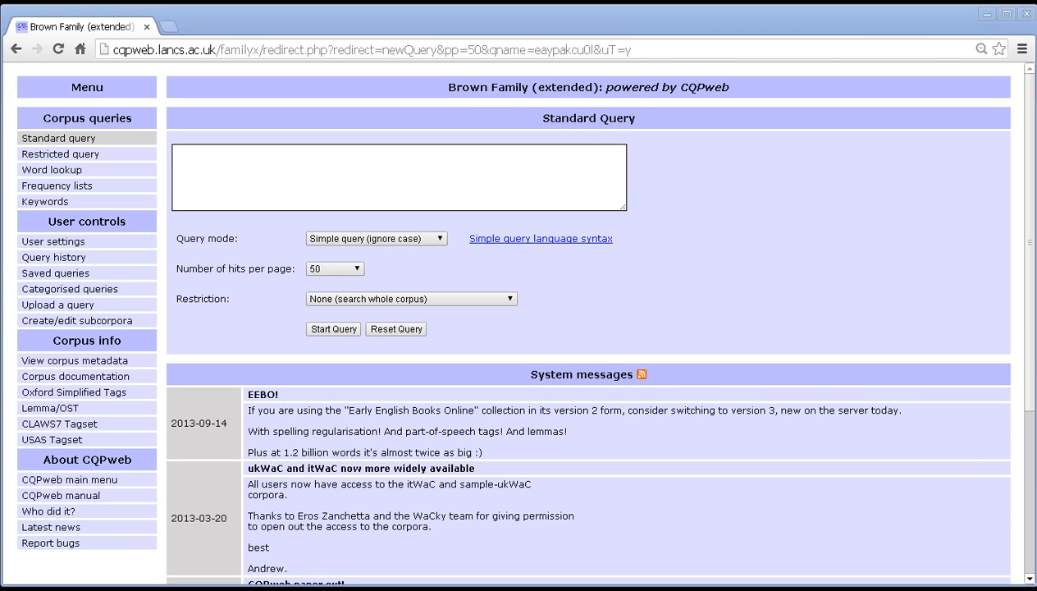
{"action": "left_click", "coordinate": [178, 204]}
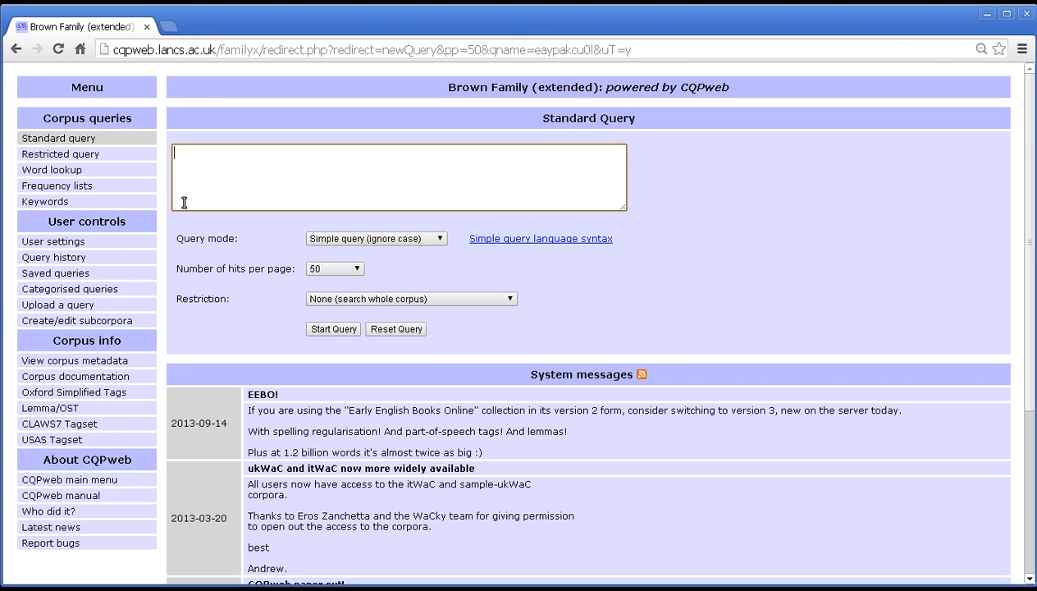
{"action": "type", "text": "c>"}
{"action": "key", "text": "BackSpace"}
{"action": "key", "text": "BackSpace"}
{"action": "left_click_drag", "start_coordinate": [448, 87], "coordinate": [531, 87]}
{"action": "left_click", "coordinate": [332, 194]}
{"action": "type", "text": "res"}
{"action": "key", "text": "BackSpace"}
{"action": "key", "text": "BackSpace"}
{"action": "key", "text": "BackSpace"}
{"action": "type", "text": "s"}
{"action": "key", "text": "BackSpace"}
Run the query "<s> however" to find "however" at the beginning of a sentence.
{"action": "type", "text": "<s>"}
{"action": "left_click_drag", "start_coordinate": [199, 156], "coordinate": [162, 144]}
{"action": "left_click", "coordinate": [180, 150]}
{"action": "left_click", "coordinate": [222, 148]}
{"action": "type", "text": "however"}
{"action": "left_click", "coordinate": [347, 334]}
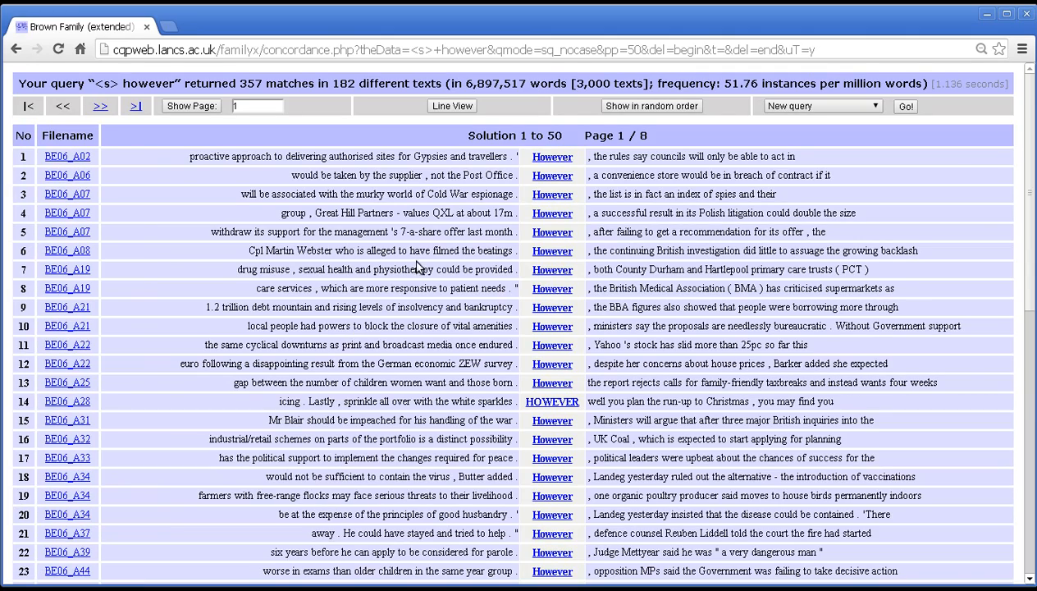
Look through the first page of the "<s> however" concordance and return to its beginning.
{"action": "middle_click", "coordinate": [687, 247]}
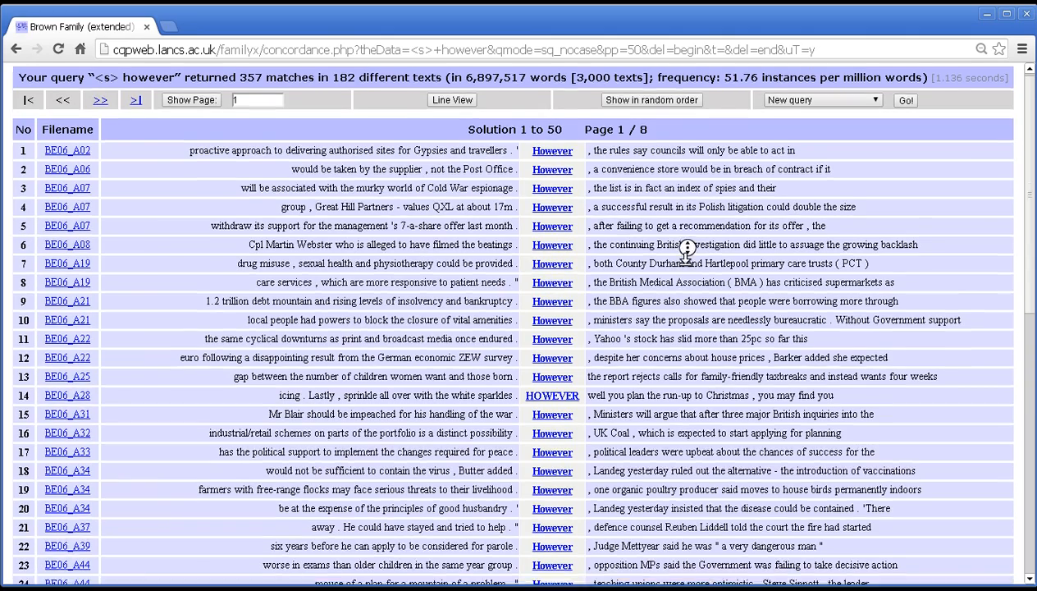
{"action": "middle_click", "coordinate": [672, 289]}
{"action": "middle_click", "coordinate": [703, 247]}
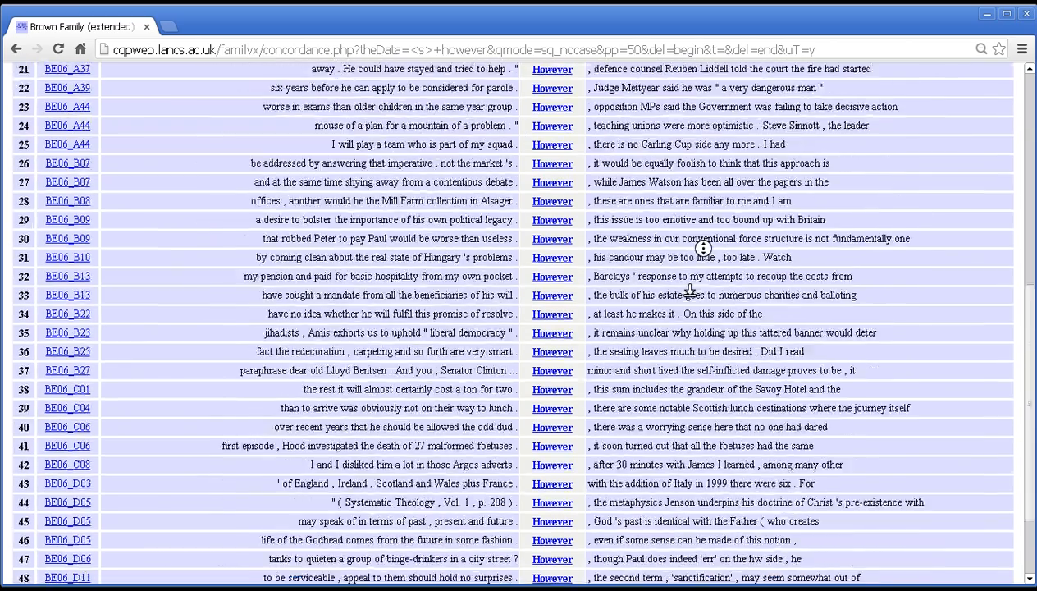
{"action": "scroll", "coordinate": [685, 238], "scroll_direction": "up", "scroll_amount": 7}
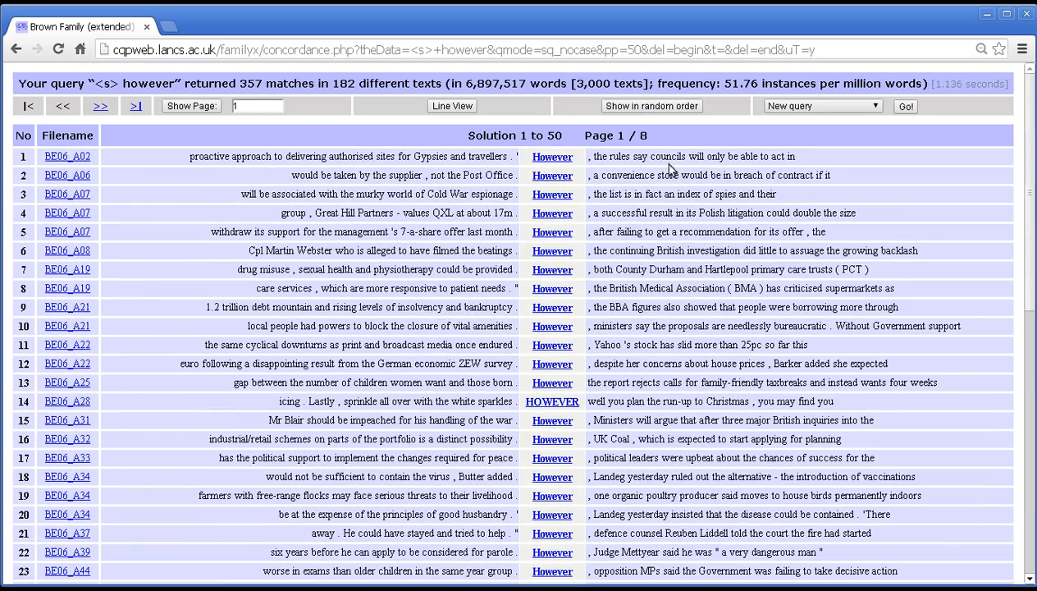
Return to the query form and highlight the "<s>" tag in the query text.
{"action": "key", "text": "alt+Left"}
{"action": "left_click", "coordinate": [510, 182]}
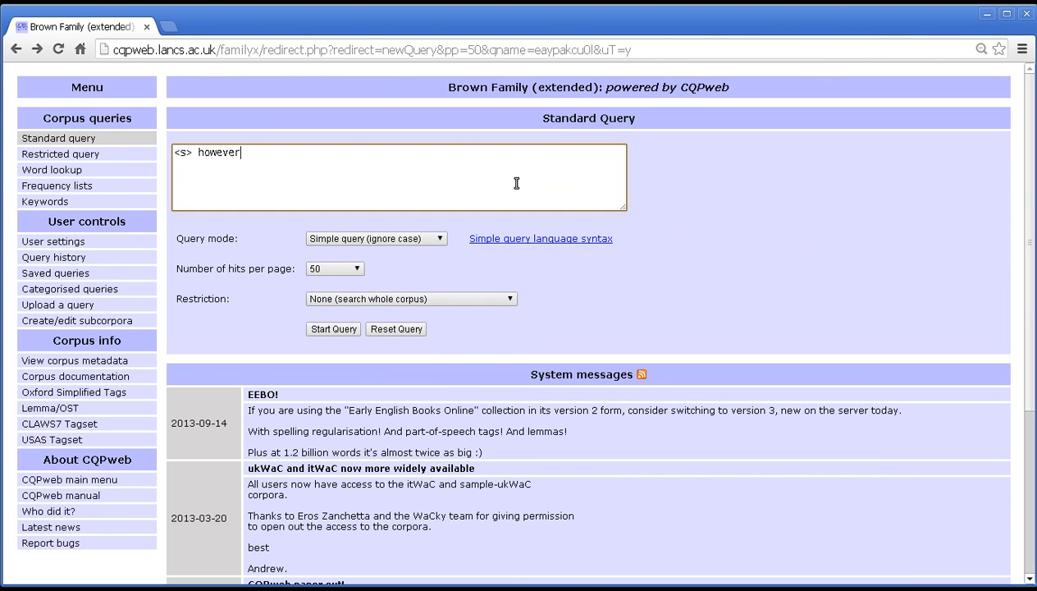
{"action": "left_click_drag", "start_coordinate": [196, 151], "coordinate": [172, 149]}
{"action": "left_click", "coordinate": [187, 157]}
{"action": "left_click", "coordinate": [310, 160]}
{"action": "key", "text": "BackSpace"}
{"action": "type", "text": "u"}
{"action": "left_click_drag", "start_coordinate": [252, 153], "coordinate": [176, 143]}
{"action": "key", "text": "Delete"}
{"action": "left_click", "coordinate": [37, 50]}
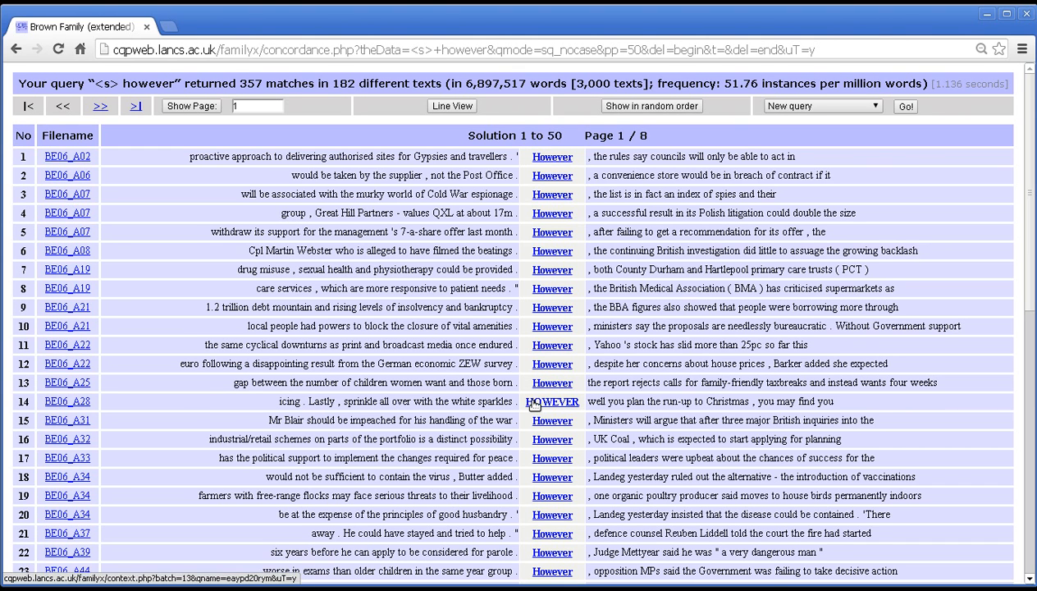
Highlight the "<s>" tag in the heading of the results and start a new blank standard query.
{"action": "left_click_drag", "start_coordinate": [121, 83], "coordinate": [94, 85]}
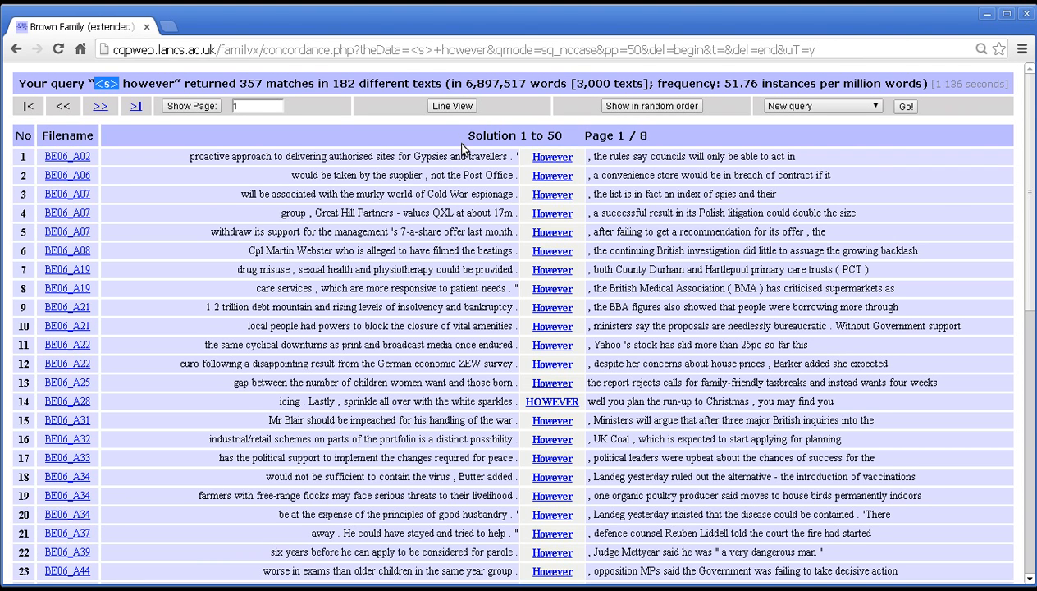
{"action": "left_click", "coordinate": [429, 122]}
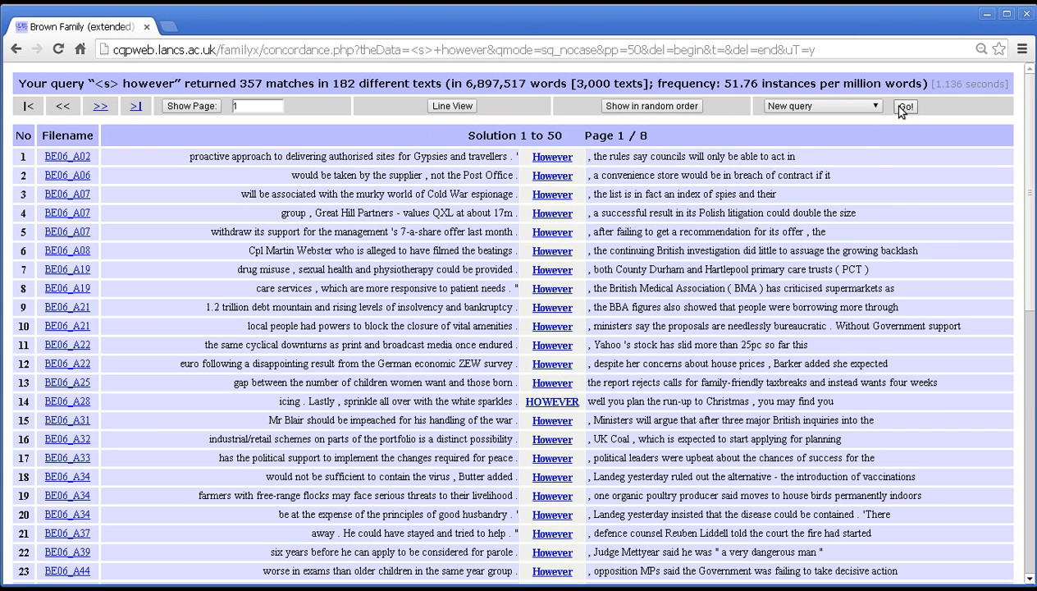
{"action": "left_click", "coordinate": [904, 108]}
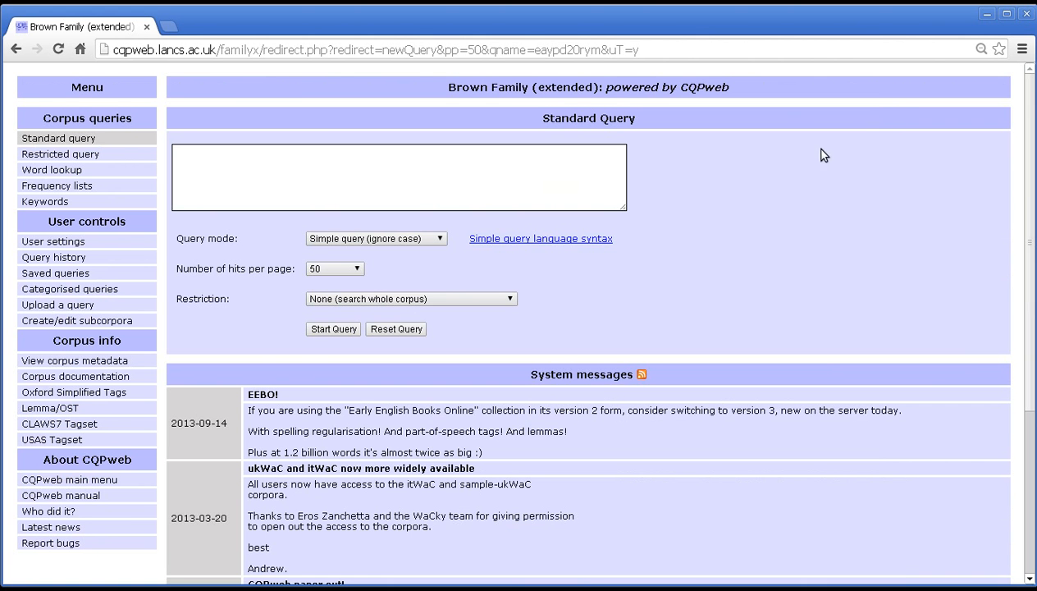